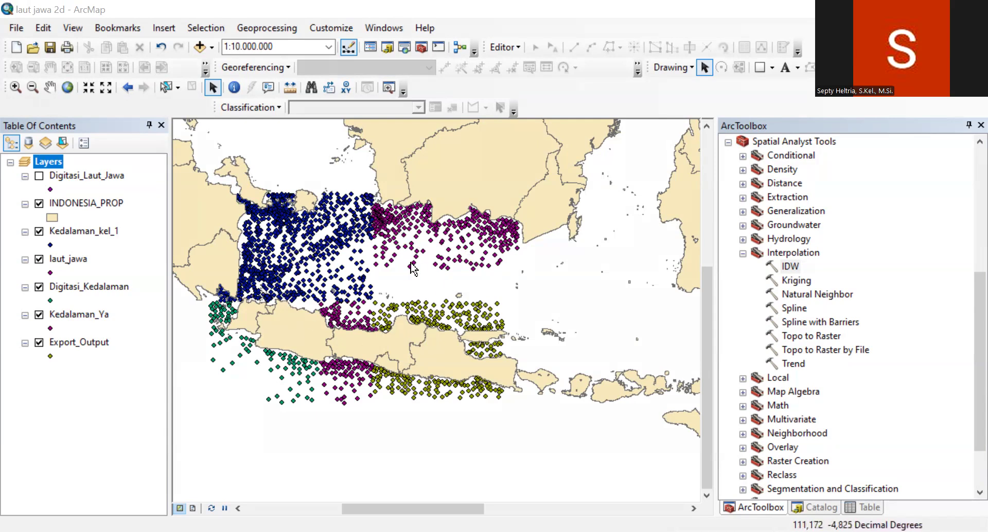
# Hide the Kedalaman_kel_1, laut_jawa, Digitasi_Kedalaman, Kedalaman_Ya and Export_Output layers and show the combined Digitasi_Laut_Jawa points.
pyautogui.click(39, 176)
pyautogui.click(39, 231)
pyautogui.click(39, 259)
pyautogui.click(39, 287)
pyautogui.click(39, 315)
pyautogui.click(39, 343)
pyautogui.click(39, 176)
pyautogui.click(39, 176)
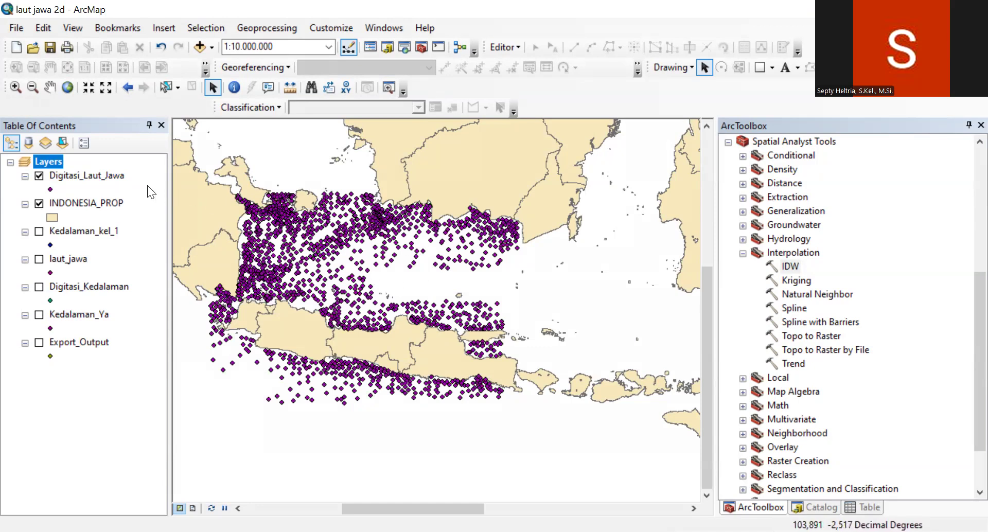
# Open the attribute table of the Digitasi_Laut_Jawa layer to examine its depth field.
pyautogui.click(107, 175)
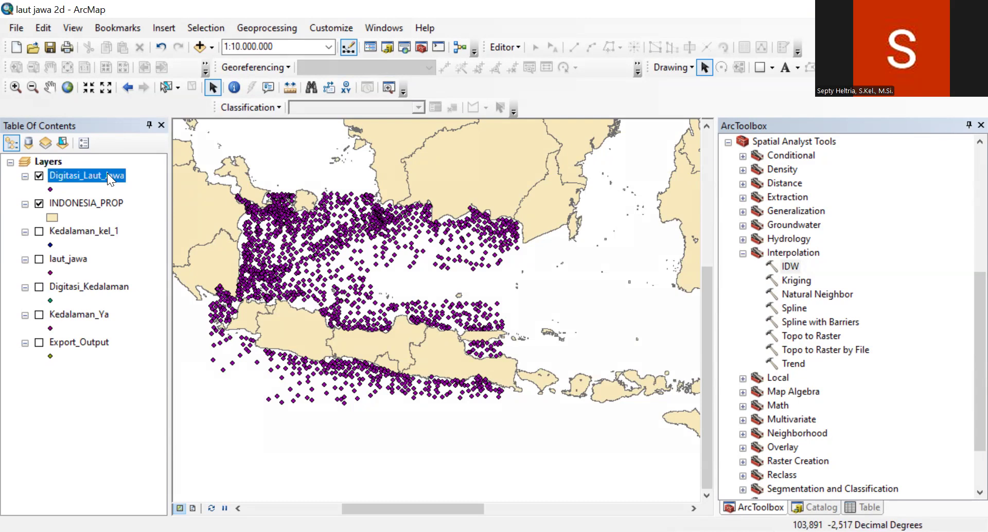
pyautogui.rightClick(107, 175)
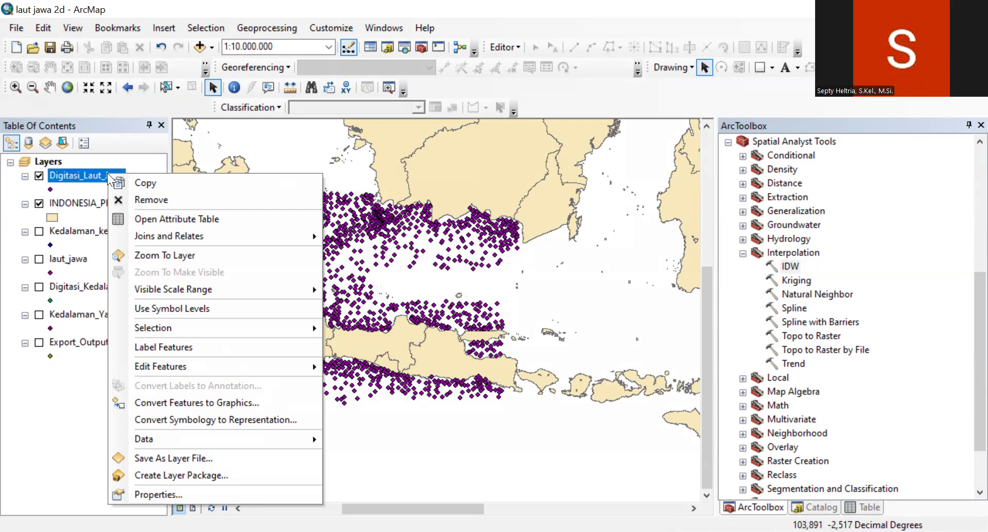
pyautogui.click(152, 219)
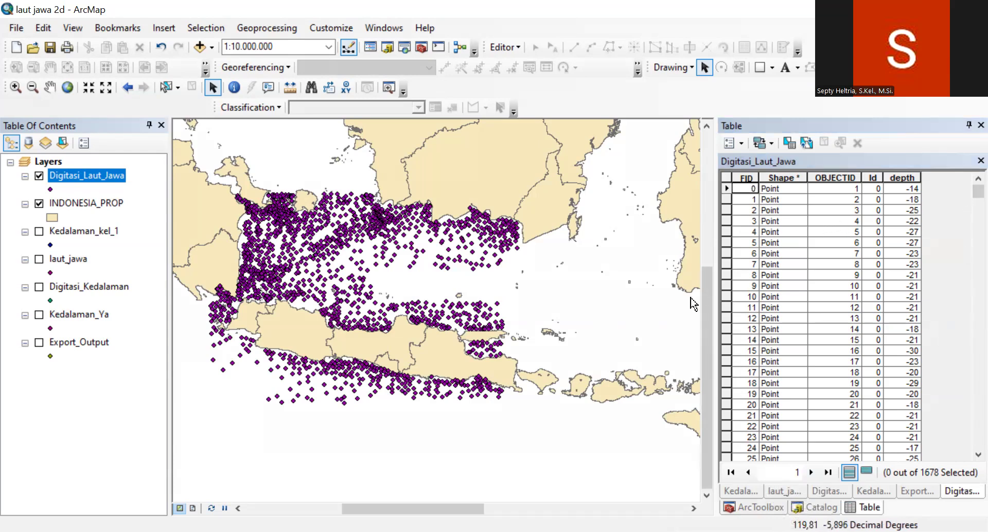
# Open the IDW interpolation tool from the Spatial Analyst toolbox.
pyautogui.click(421, 47)
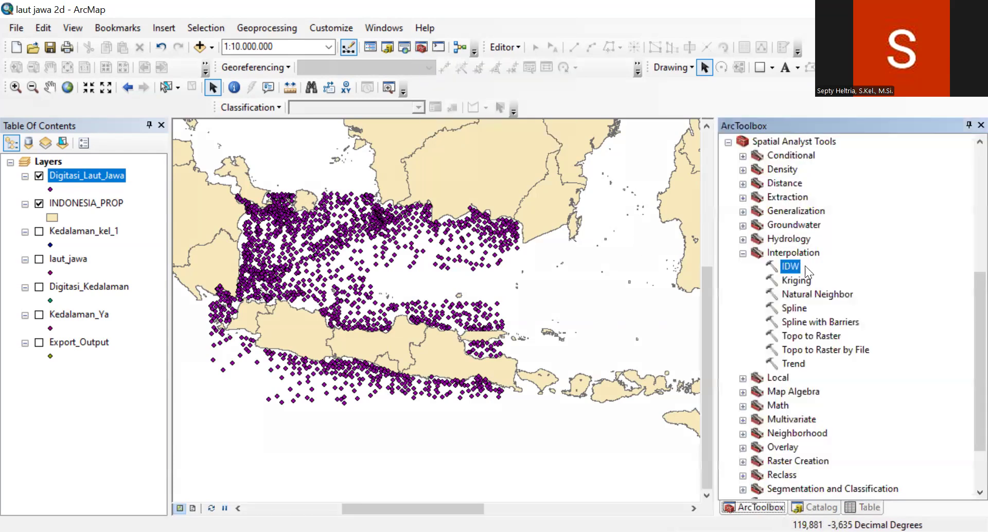
pyautogui.click(742, 249)
pyautogui.click(728, 183)
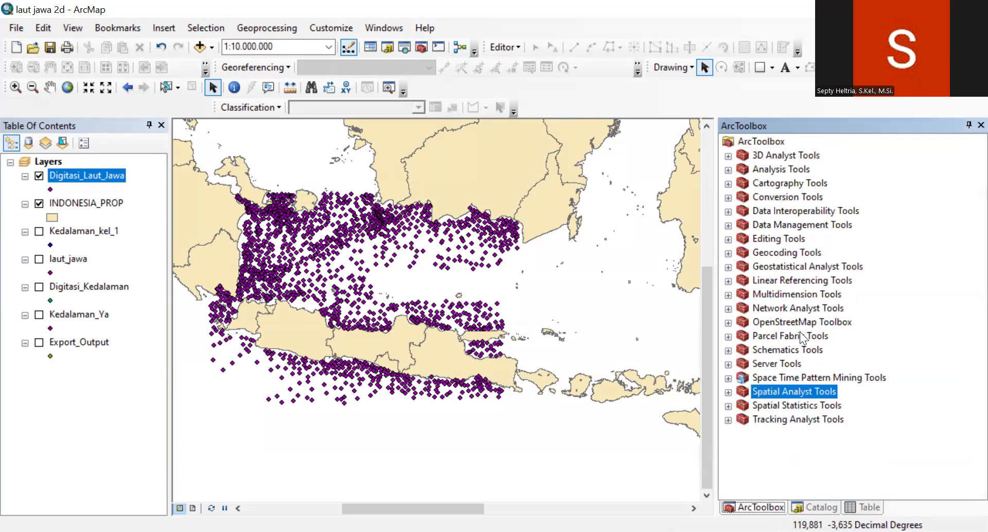
pyautogui.click(728, 392)
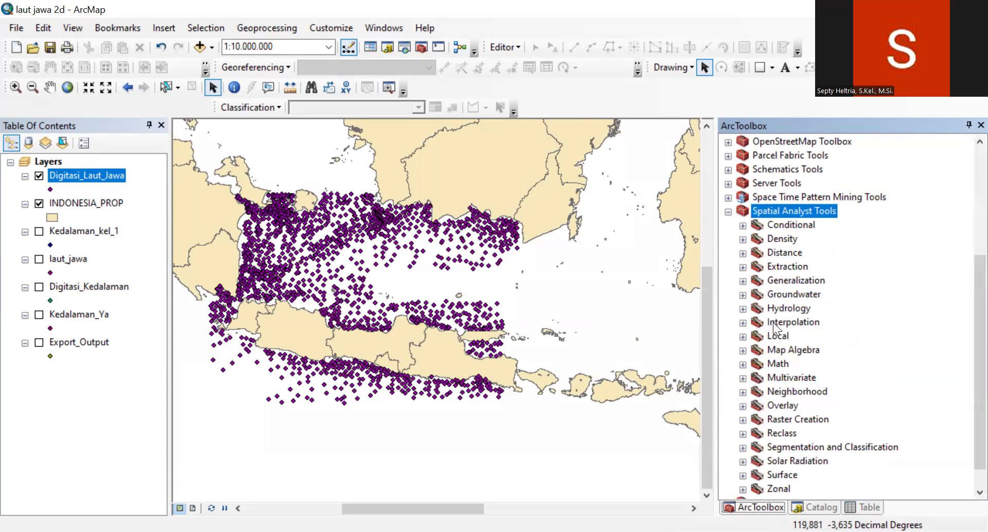
pyautogui.click(743, 323)
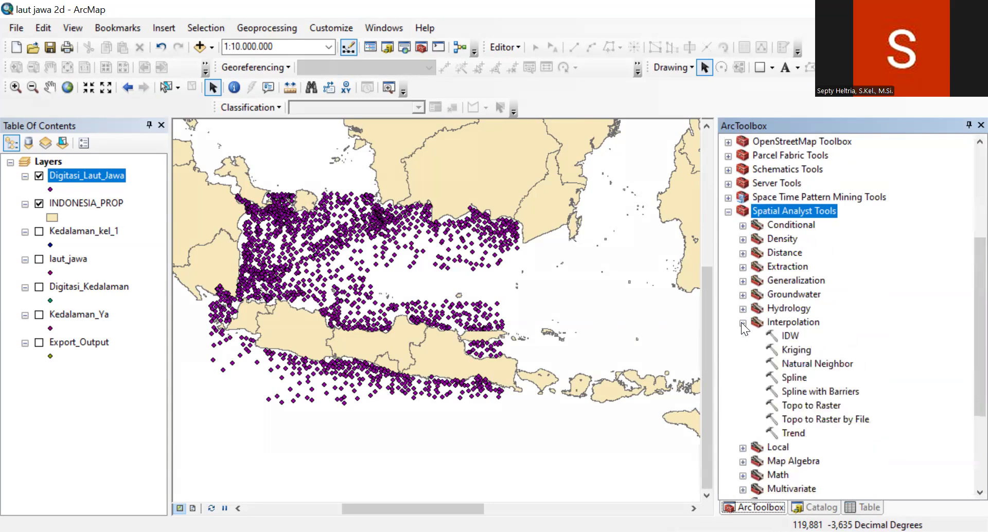
pyautogui.click(791, 336)
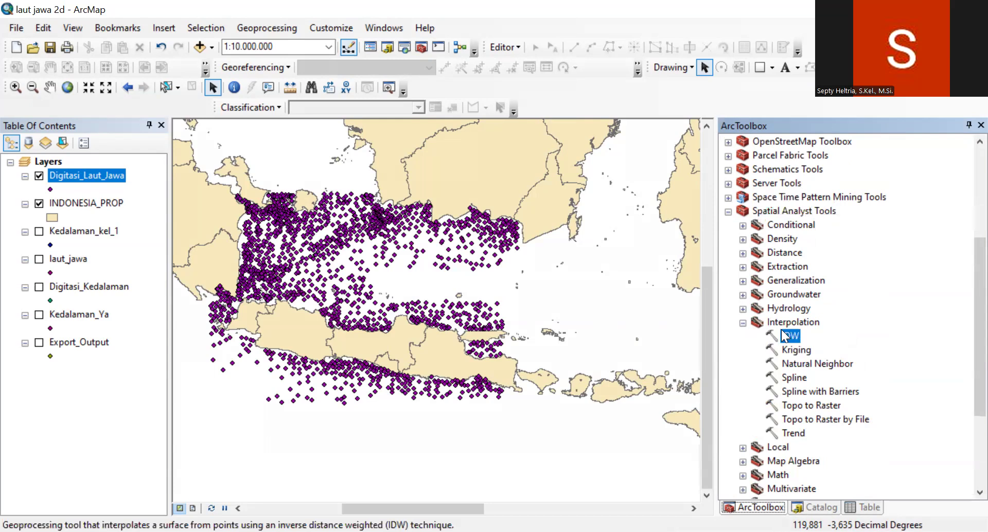
pyautogui.doubleClick(782, 329)
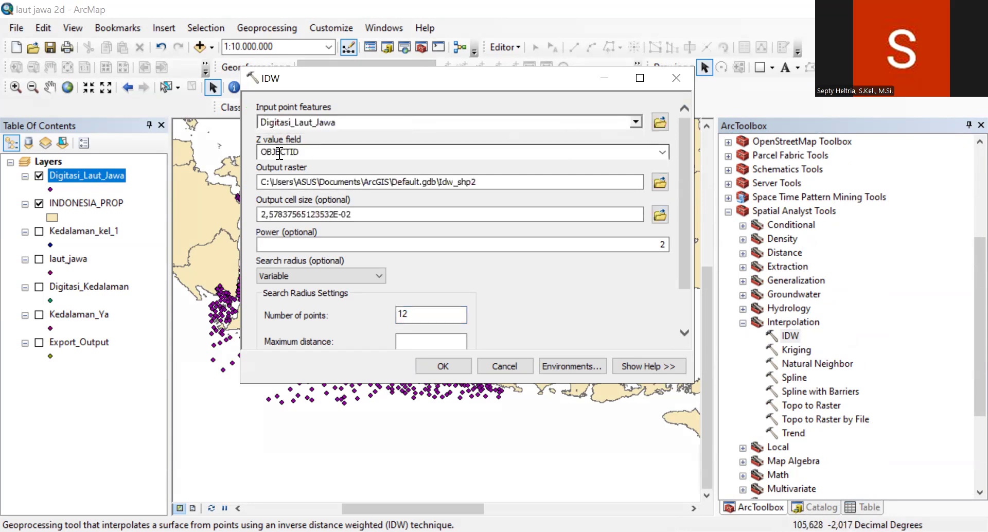
# Set the IDW Z value field to depth and run the interpolation on Digitasi_Laut_Jawa.
pyautogui.click(664, 151)
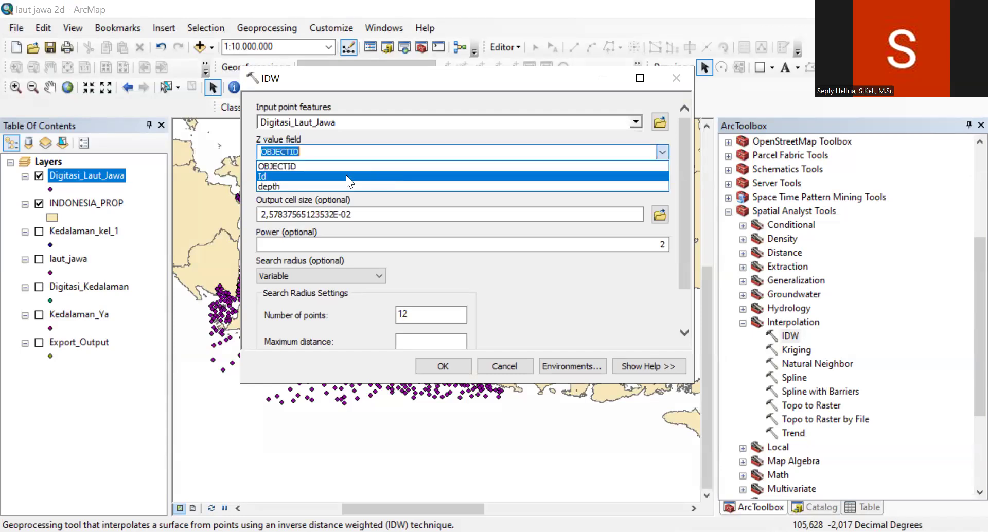
pyautogui.click(275, 188)
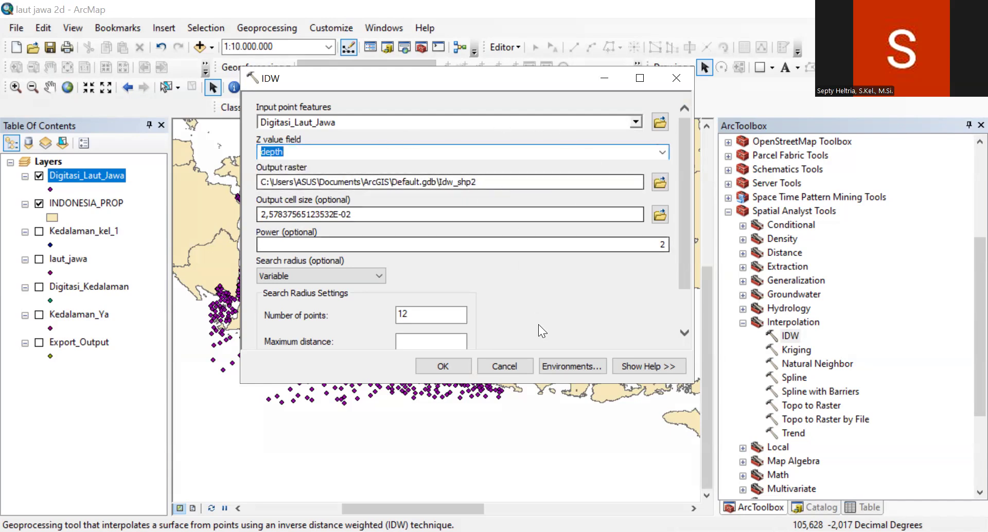
pyautogui.click(450, 366)
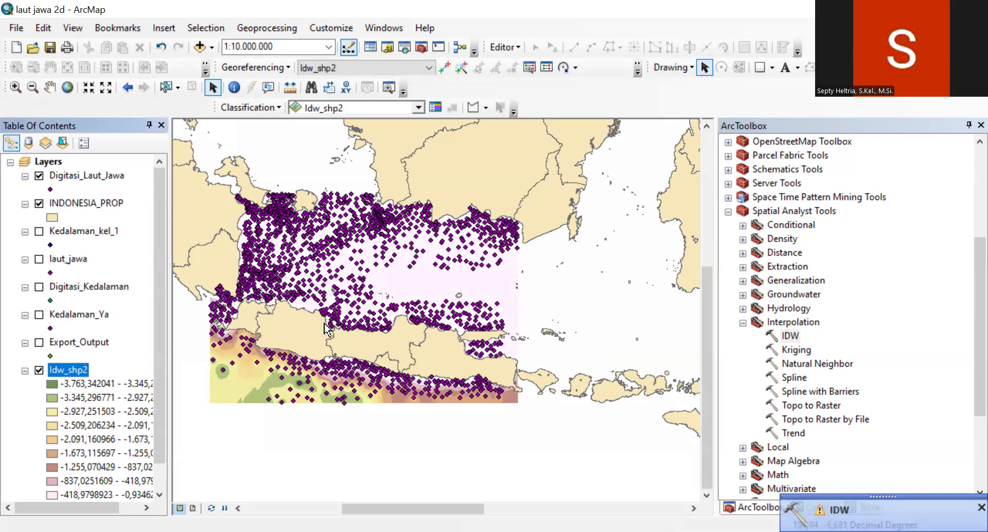
# Reorder the layers so INDONESIA_PROP lies above the Idw_shp2 raster and hide the Digitasi_Laut_Jawa points.
pyautogui.moveTo(75, 370); pyautogui.dragTo(98, 163)
pyautogui.moveTo(75, 342); pyautogui.dragTo(80, 172)
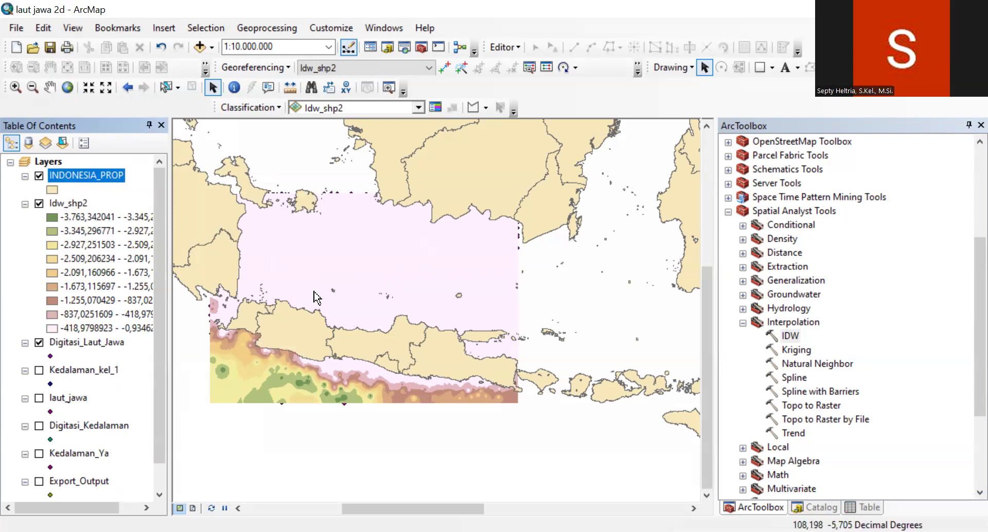
pyautogui.keyDown('ctrl'); pyautogui.click(40, 342); pyautogui.keyUp('ctrl')
pyautogui.click(40, 342)
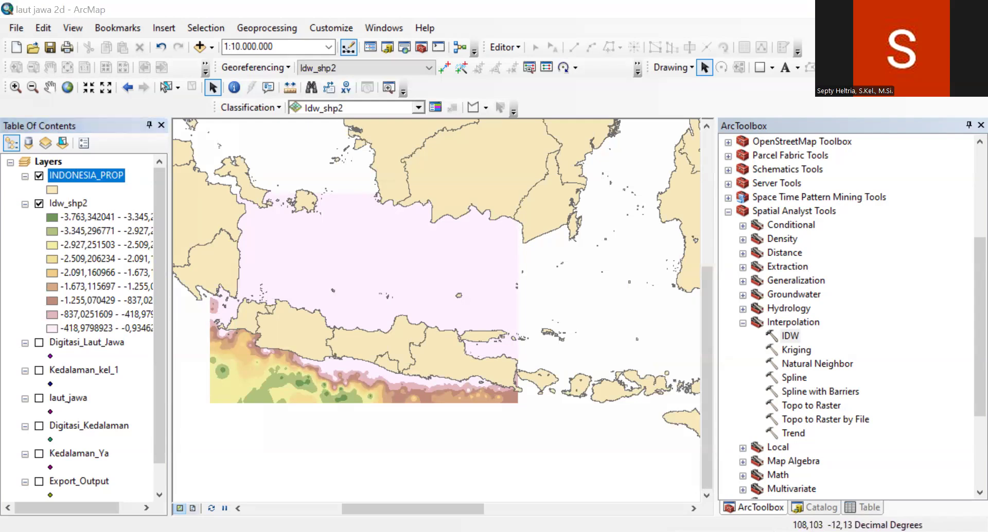
# Switch to the page layout and set the page to landscape orientation.
pyautogui.click(192, 508)
pyautogui.click(18, 27)
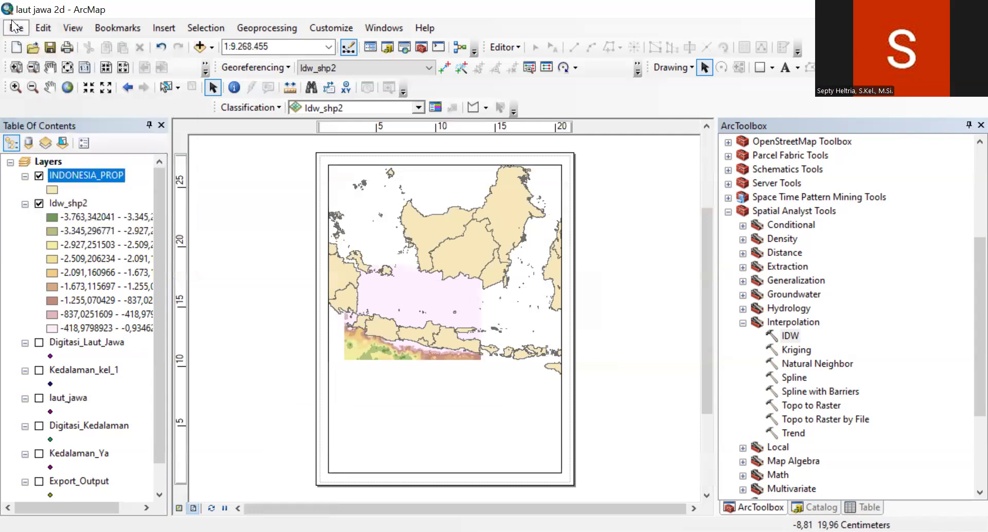
pyautogui.click(44, 210)
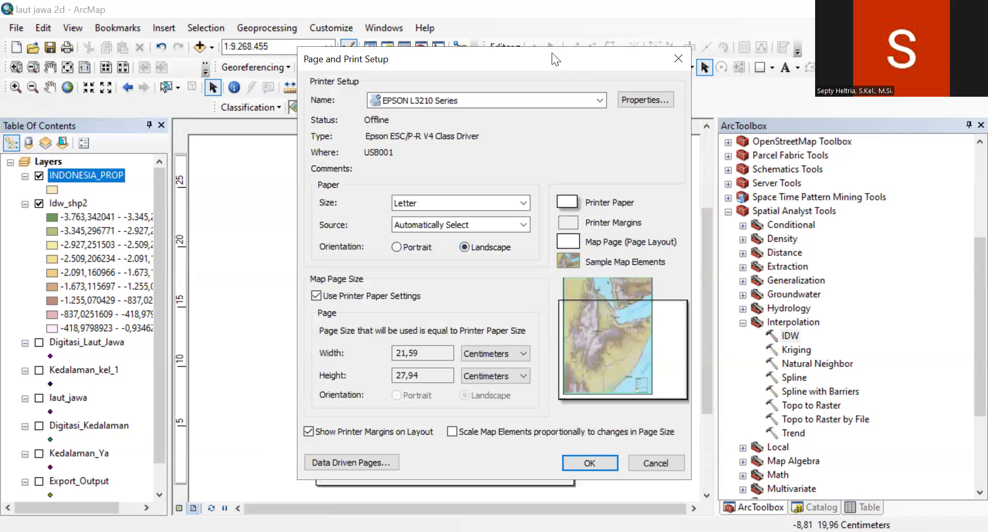
pyautogui.press('Return')
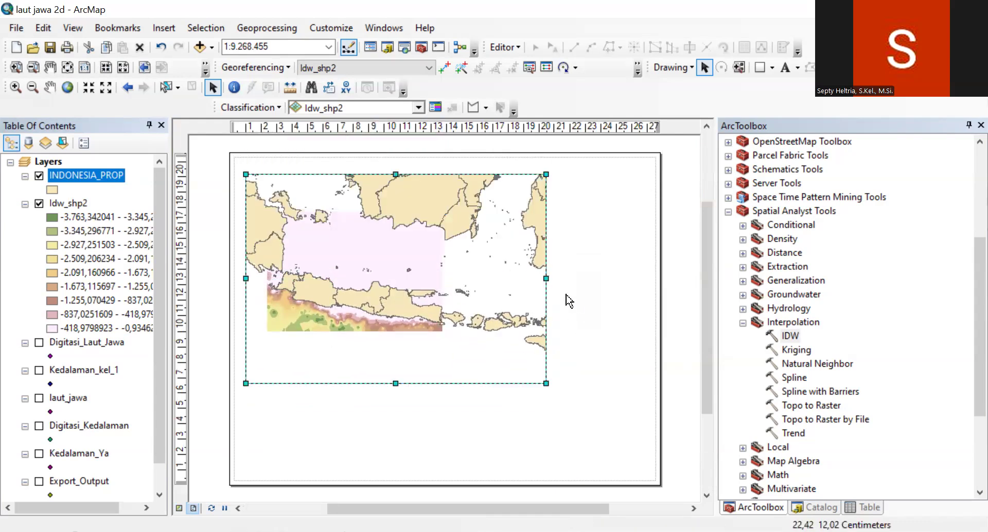
# Enlarge the data frame to nearly fill the landscape page and zoom the map to the interpolated raster area.
pyautogui.moveTo(545, 278); pyautogui.dragTo(640, 279)
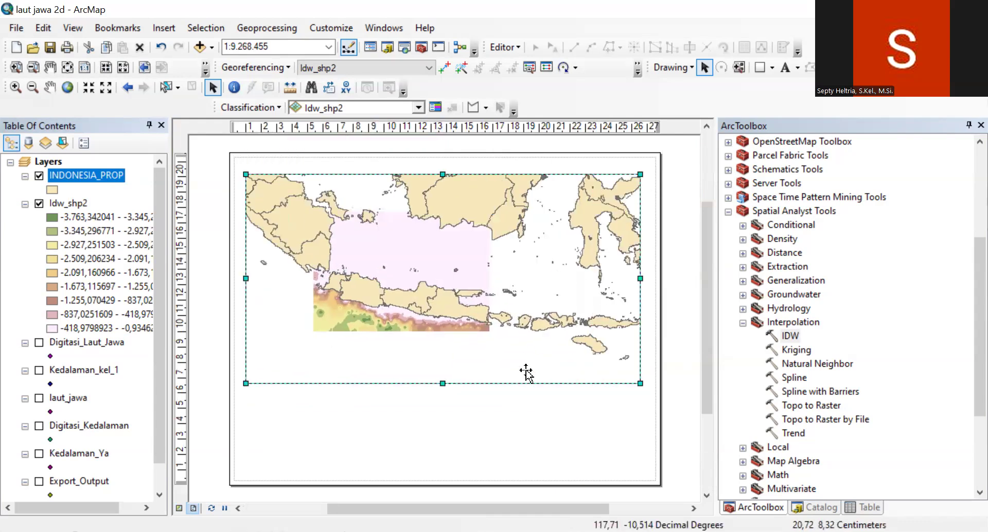
pyautogui.moveTo(447, 385); pyautogui.dragTo(446, 463)
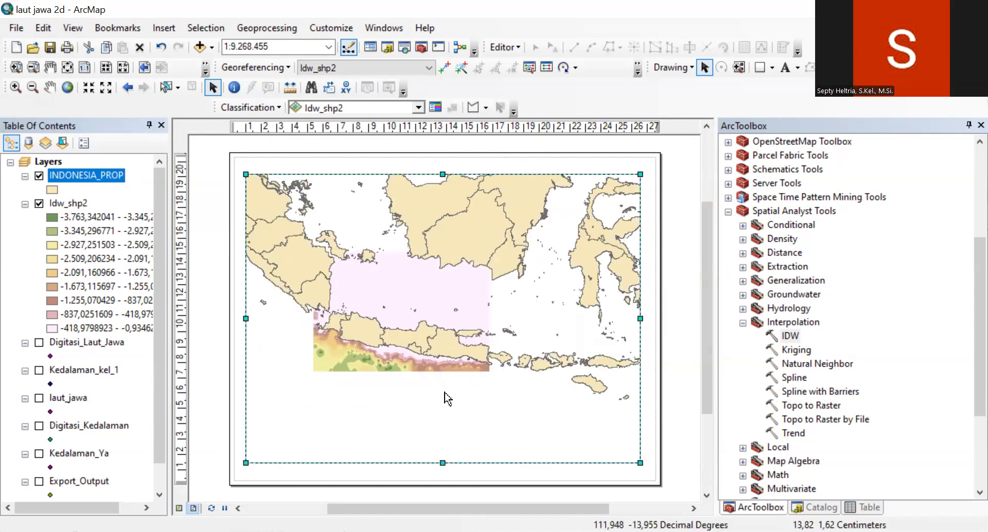
pyautogui.click(16, 87)
pyautogui.moveTo(316, 256); pyautogui.dragTo(484, 369)
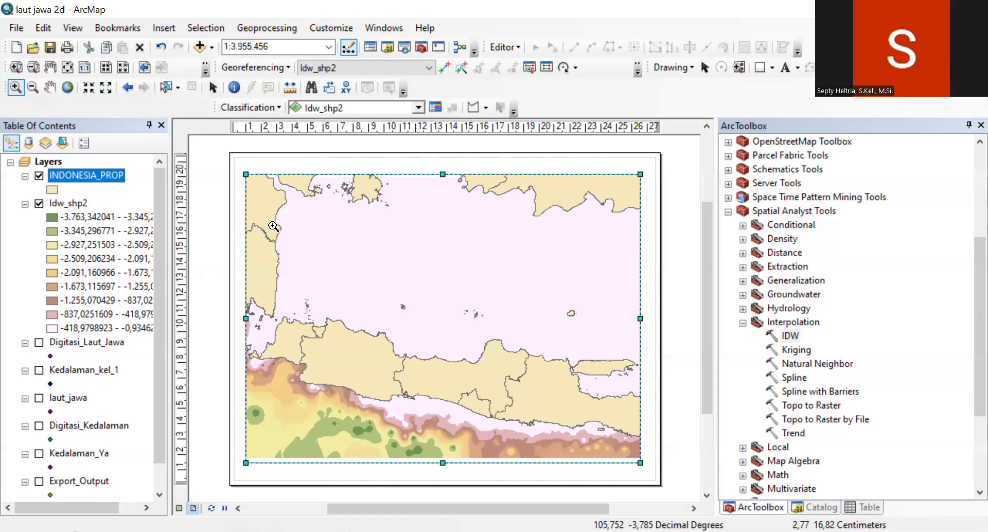
# Apply a light-to-dark blue color ramp to the classified symbology of the Idw_shp2 raster.
pyautogui.click(70, 203)
pyautogui.rightClick(70, 203)
pyautogui.click(110, 428)
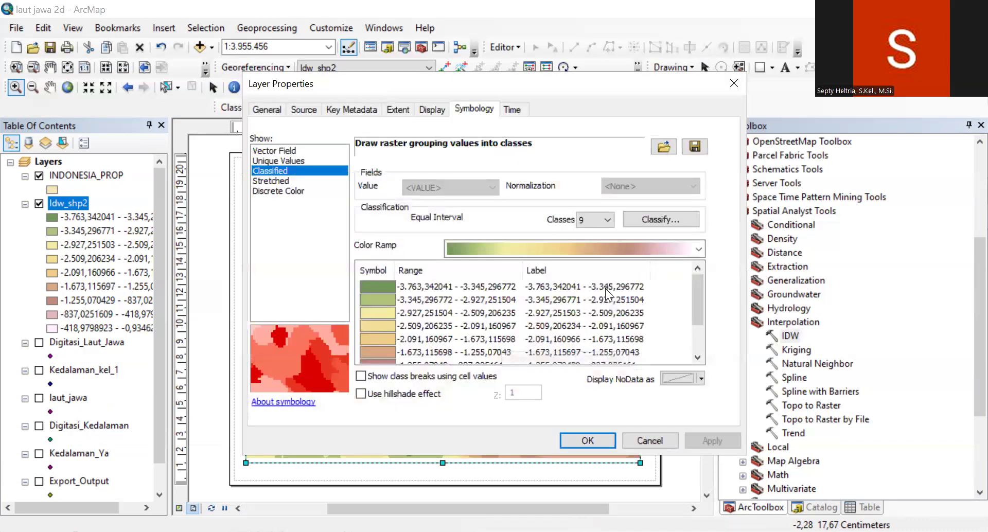
pyautogui.click(684, 248)
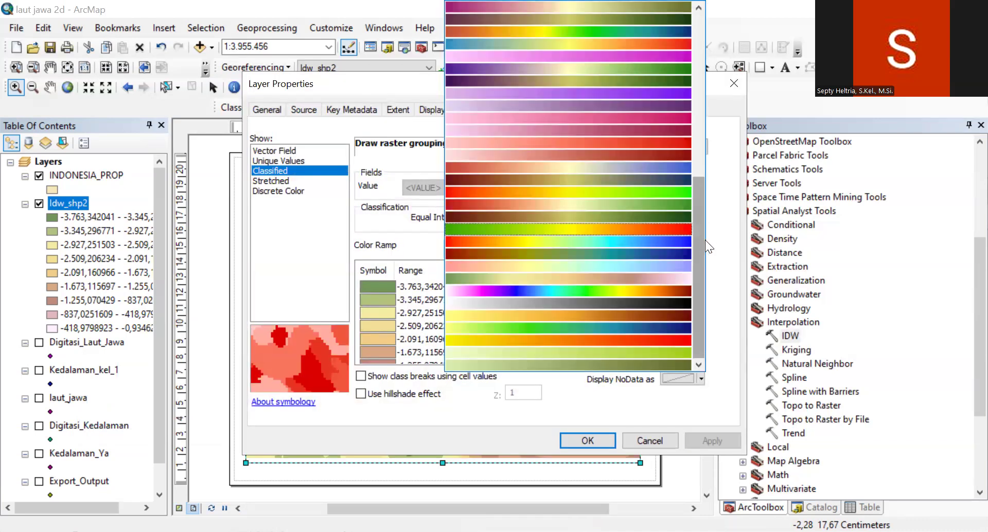
pyautogui.moveTo(697, 242); pyautogui.dragTo(693, 61)
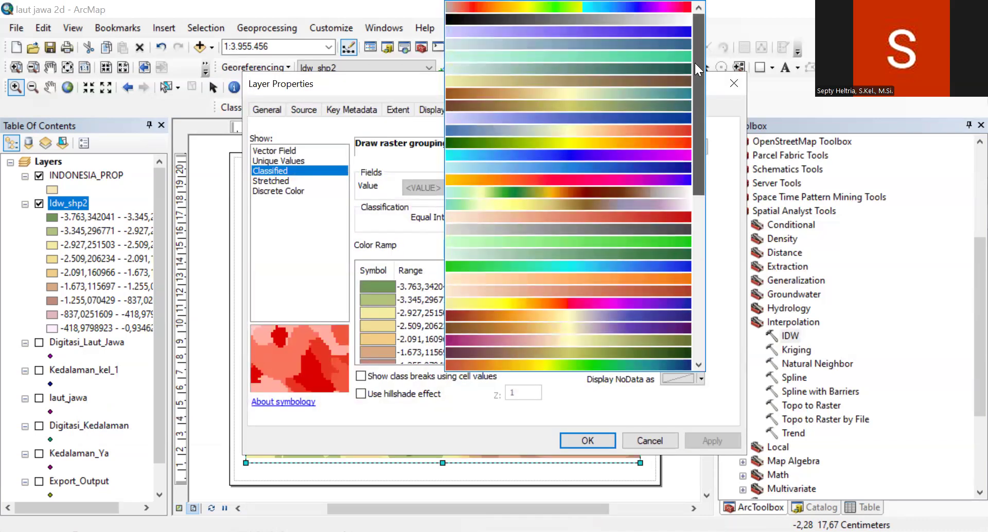
pyautogui.click(659, 162)
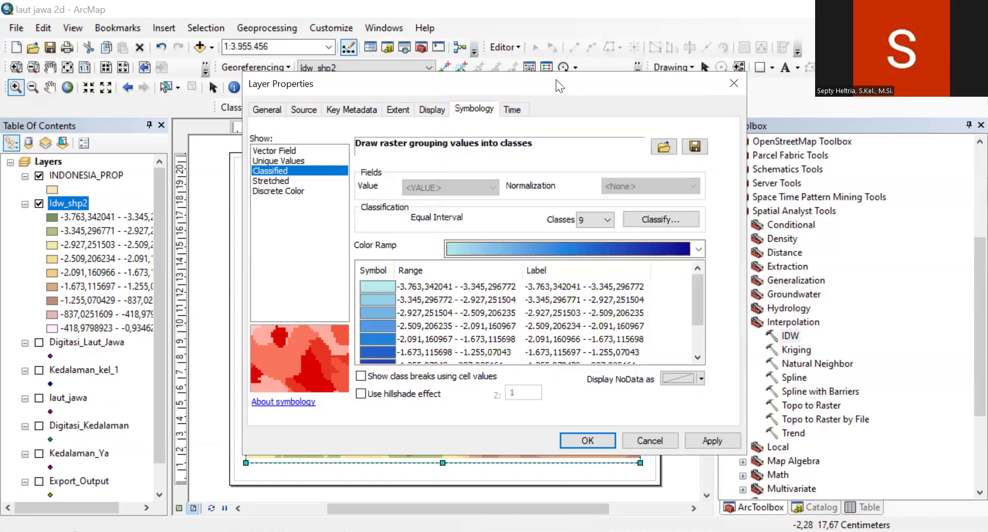
pyautogui.moveTo(556, 80); pyautogui.dragTo(790, 47)
pyautogui.click(947, 407)
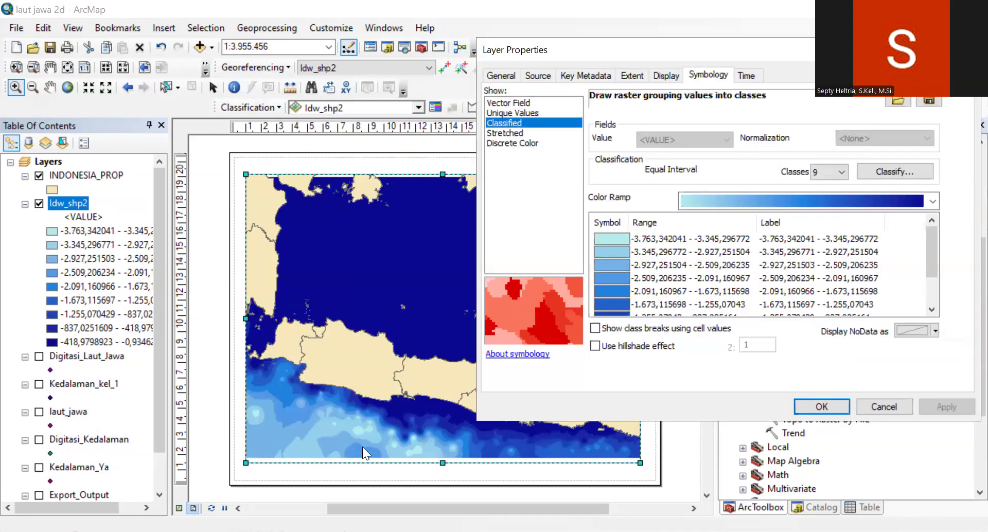
# Classify the Idw_shp2 raster by the Quantile method with 7 classes and apply the change.
pyautogui.click(887, 169)
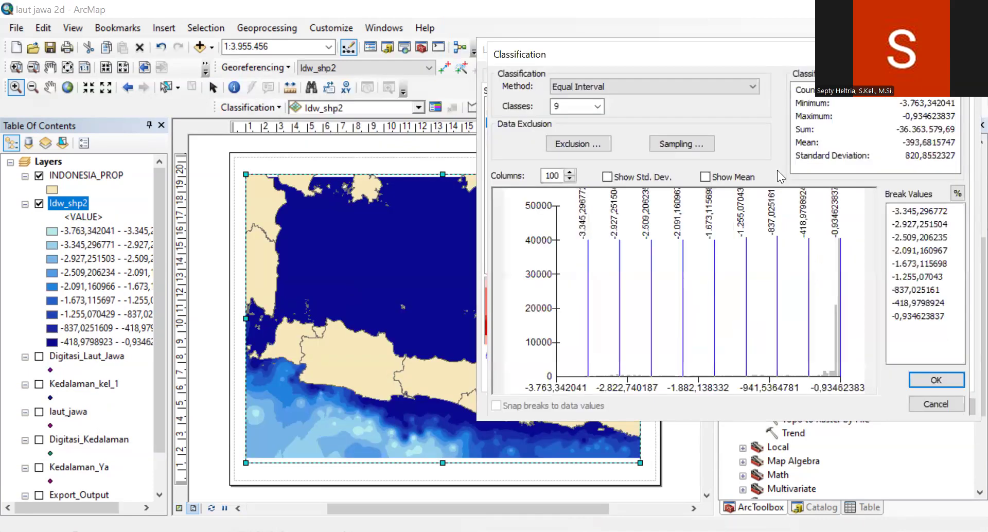
pyautogui.click(750, 86)
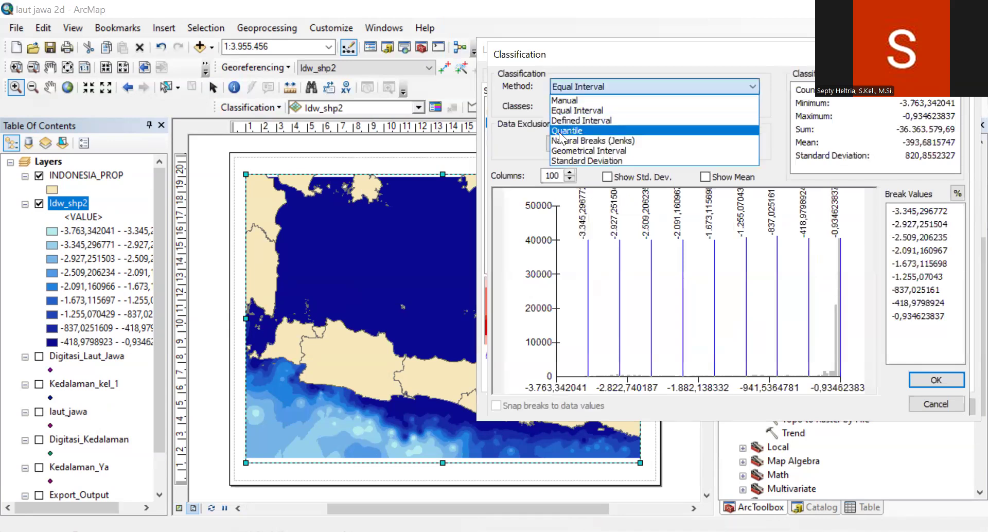
pyautogui.click(566, 131)
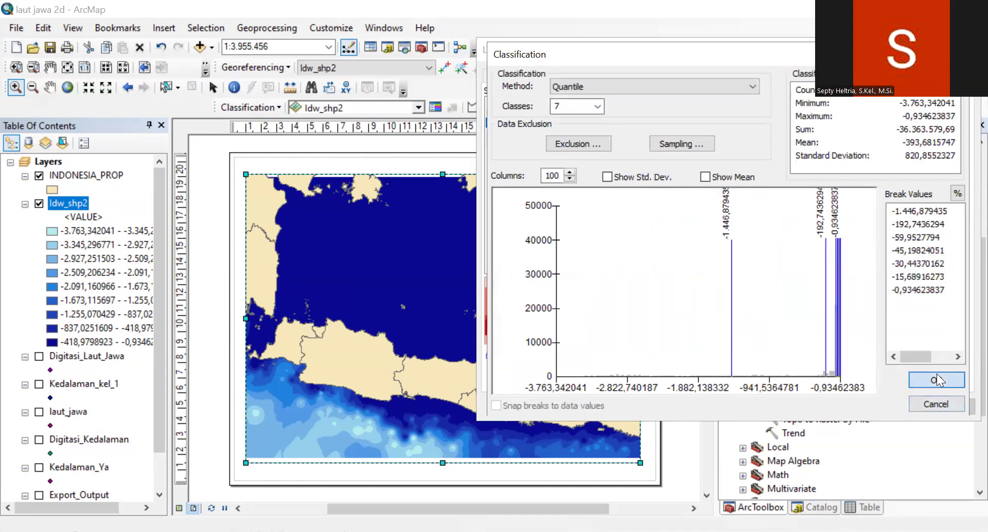
pyautogui.click(936, 379)
pyautogui.click(928, 404)
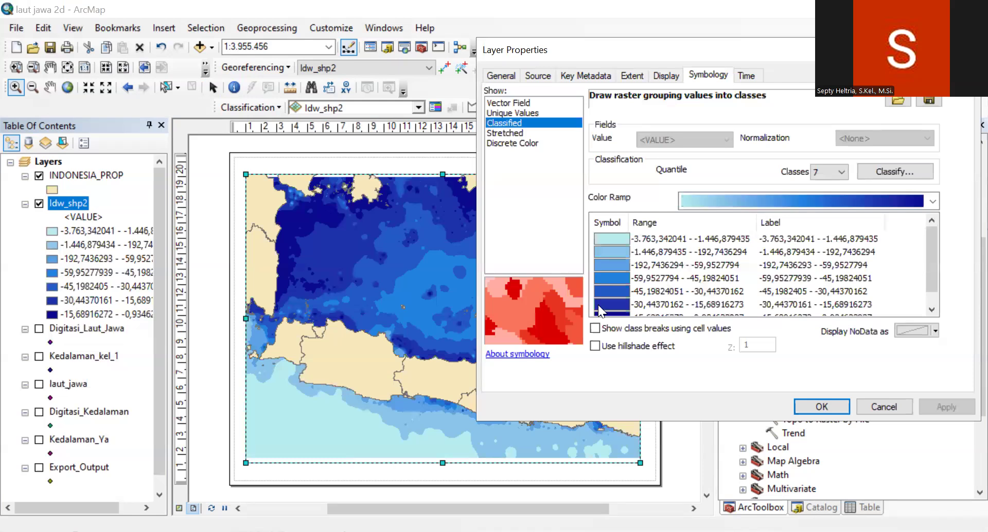
# Format the Idw_shp2 class labels to 1 decimal place and apply them to the layer.
pyautogui.click(822, 220)
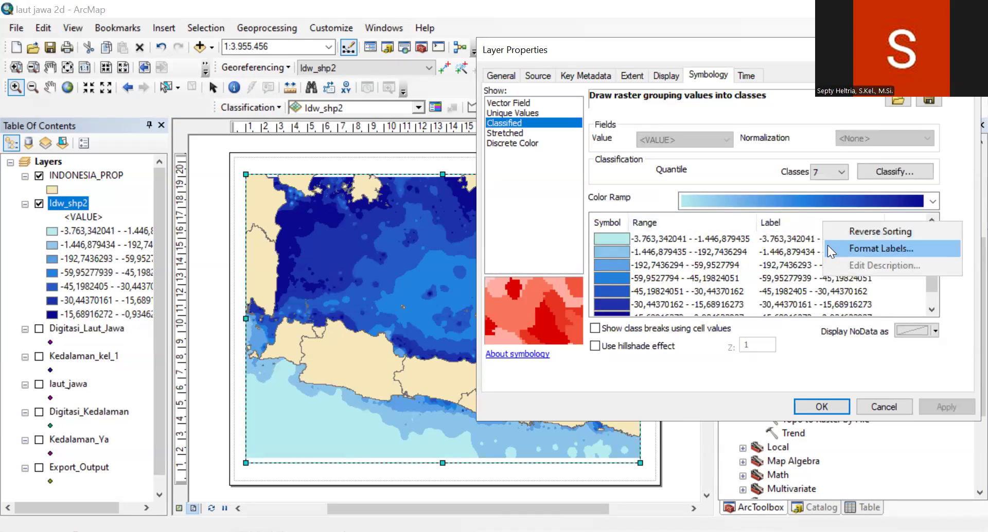
pyautogui.click(847, 248)
pyautogui.click(737, 149)
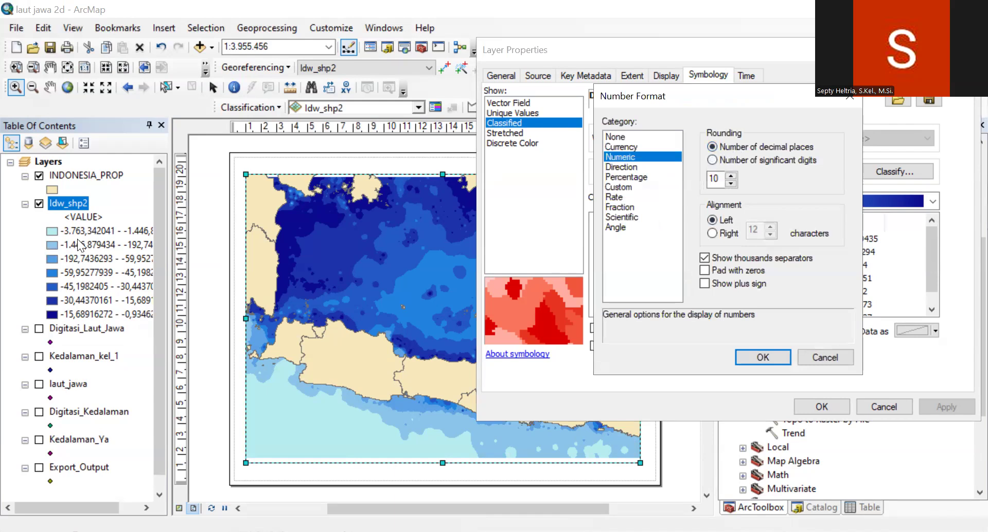
pyautogui.moveTo(720, 179); pyautogui.dragTo(706, 178)
pyautogui.write('1')
pyautogui.click(766, 357)
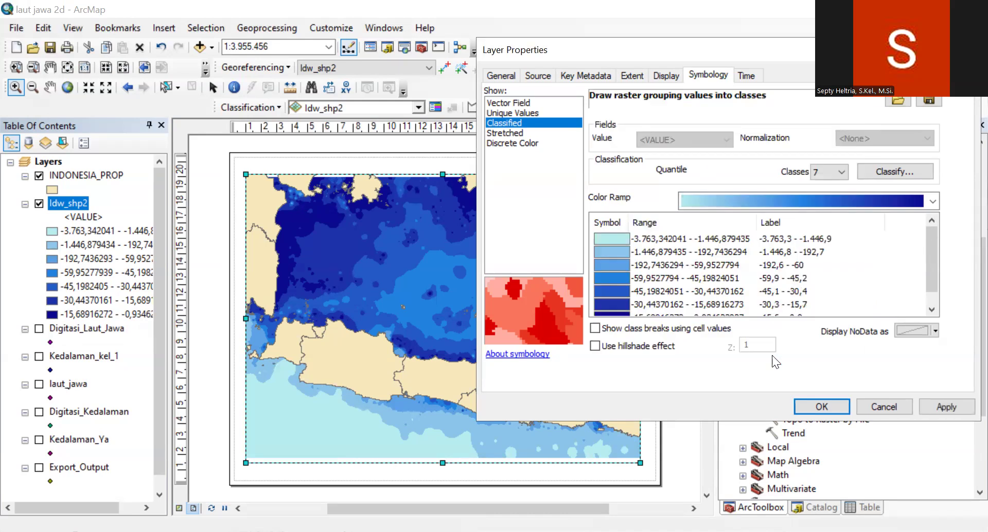
pyautogui.click(946, 406)
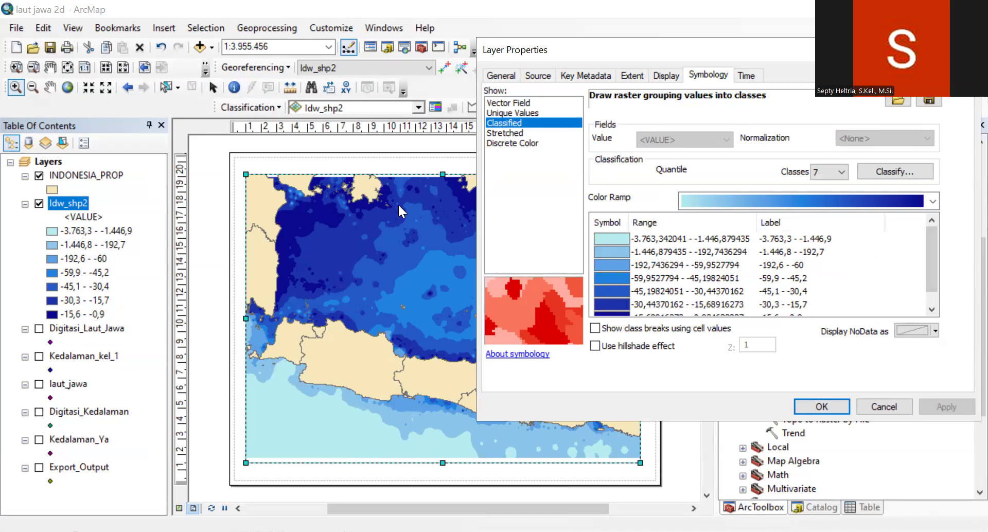
# Try stretched symbology with an inverted light-to-dark blue color ramp on the Idw_shp2 raster, and return it to the classified rendering.
pyautogui.click(521, 135)
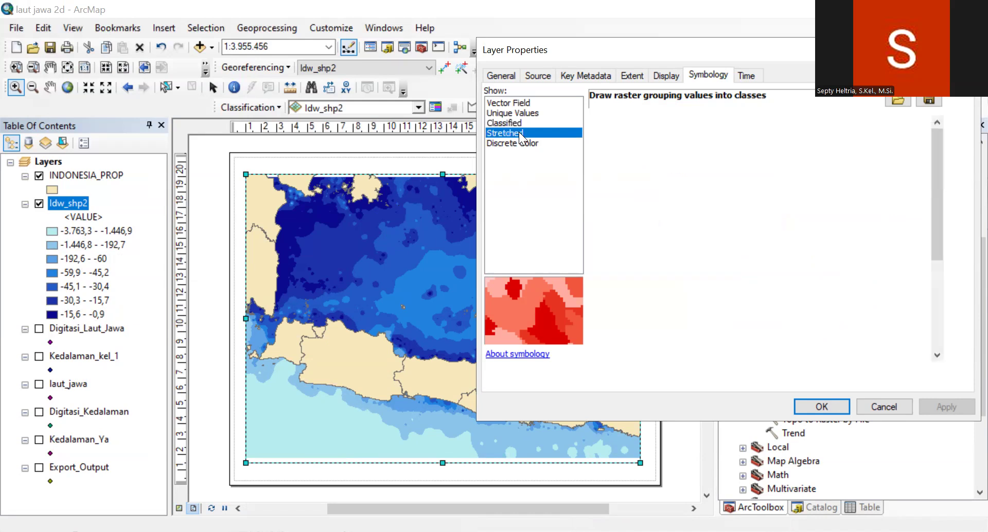
pyautogui.click(895, 228)
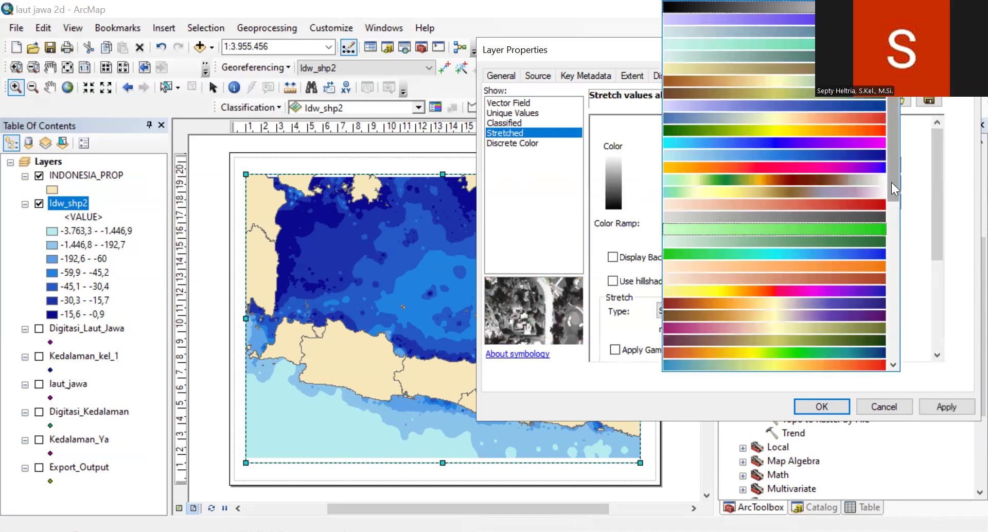
pyautogui.moveTo(896, 127); pyautogui.dragTo(909, 160)
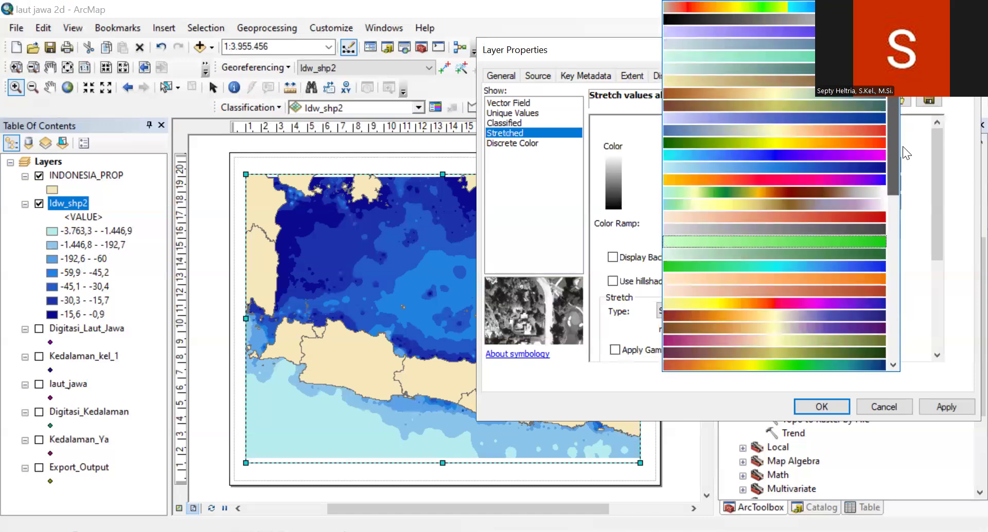
pyautogui.click(866, 163)
pyautogui.click(939, 405)
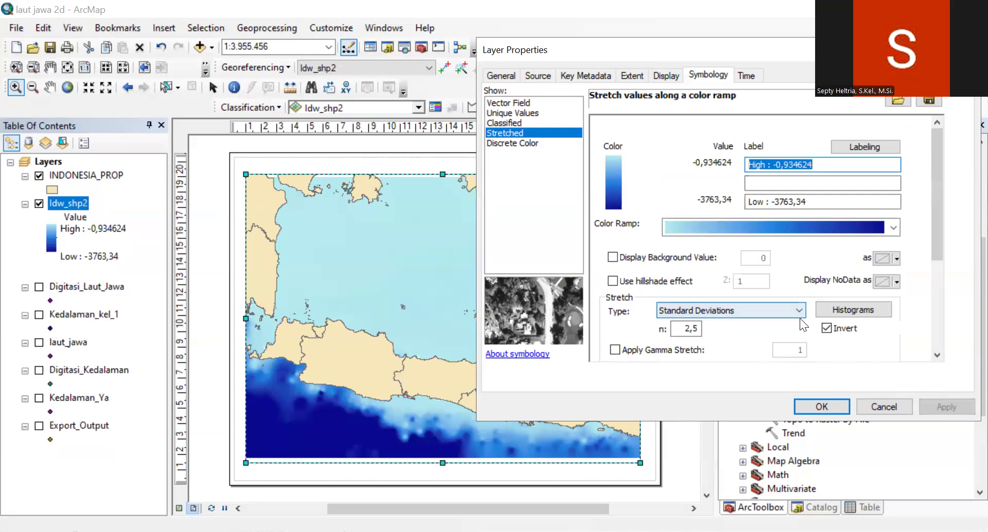
pyautogui.click(515, 124)
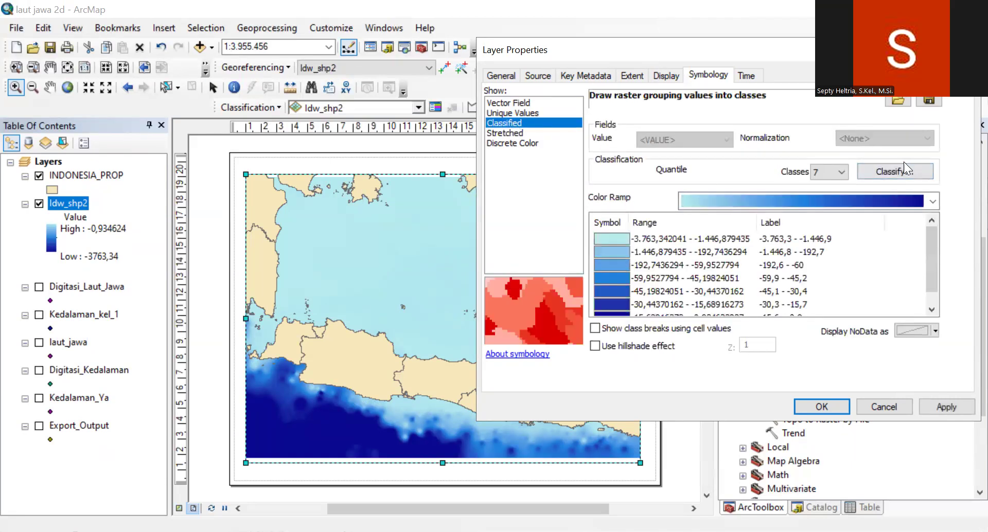
pyautogui.click(941, 405)
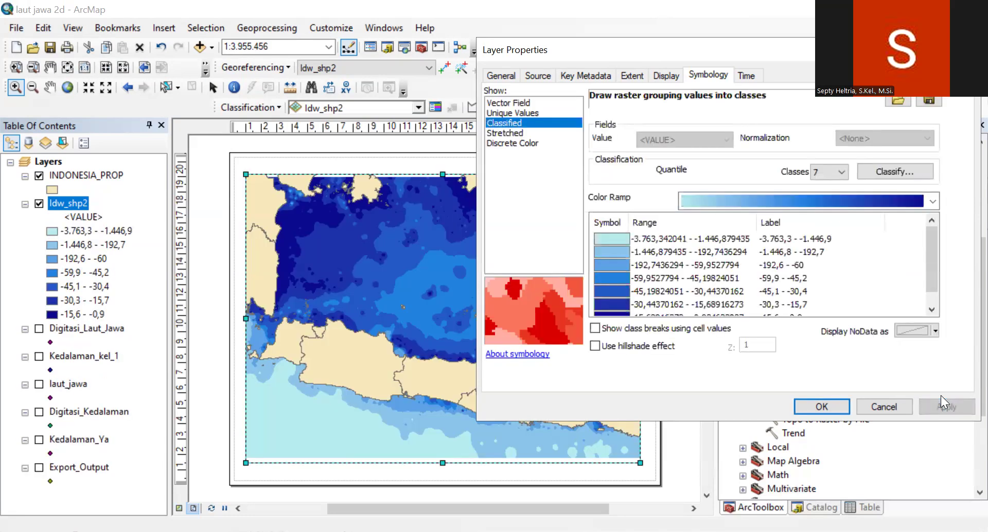
# Examine the sampling and data exclusion options in the Idw_shp2 classification settings.
pyautogui.click(893, 172)
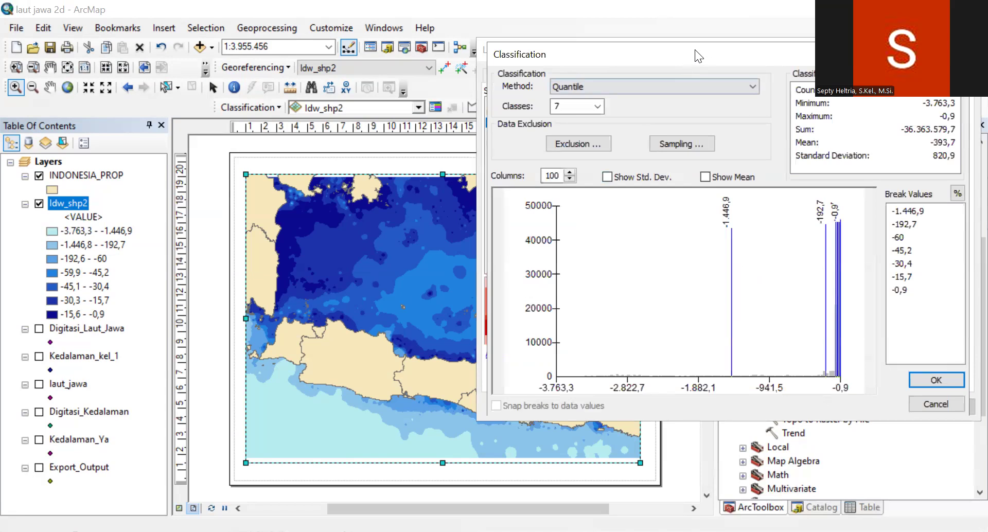
pyautogui.moveTo(694, 50); pyautogui.dragTo(552, 48)
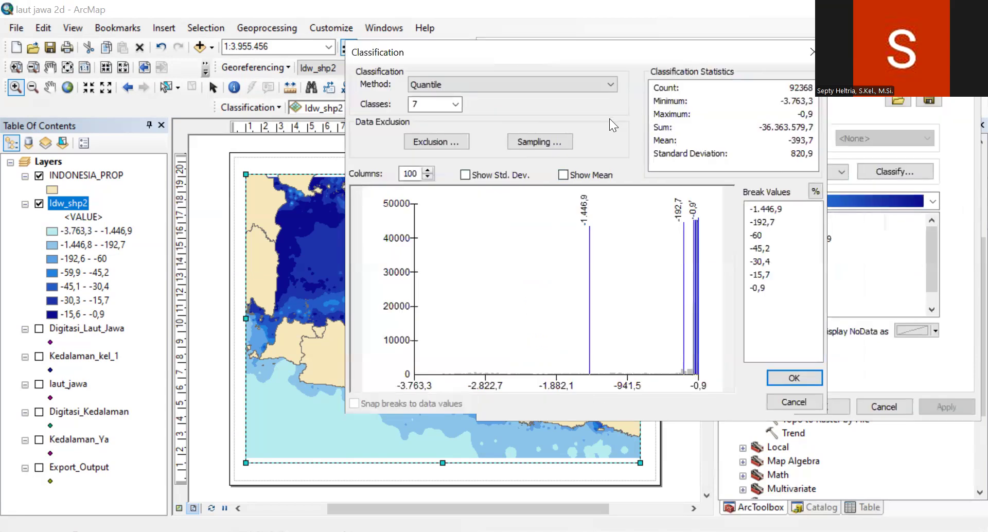
pyautogui.click(539, 143)
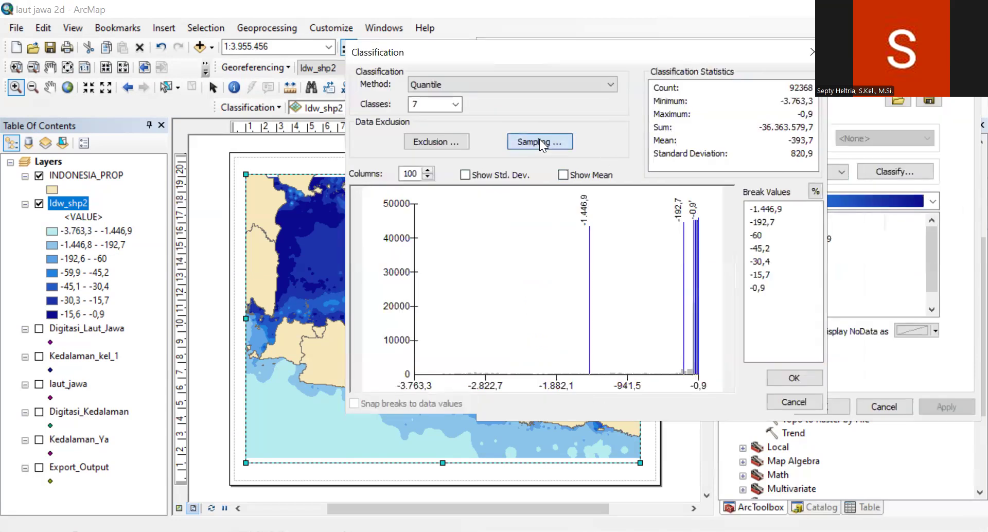
pyautogui.click(716, 108)
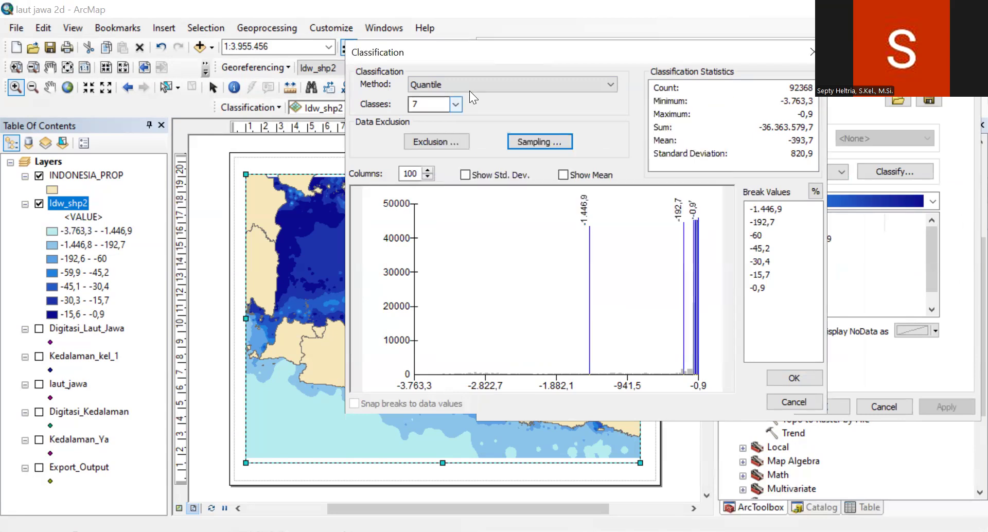
pyautogui.click(448, 145)
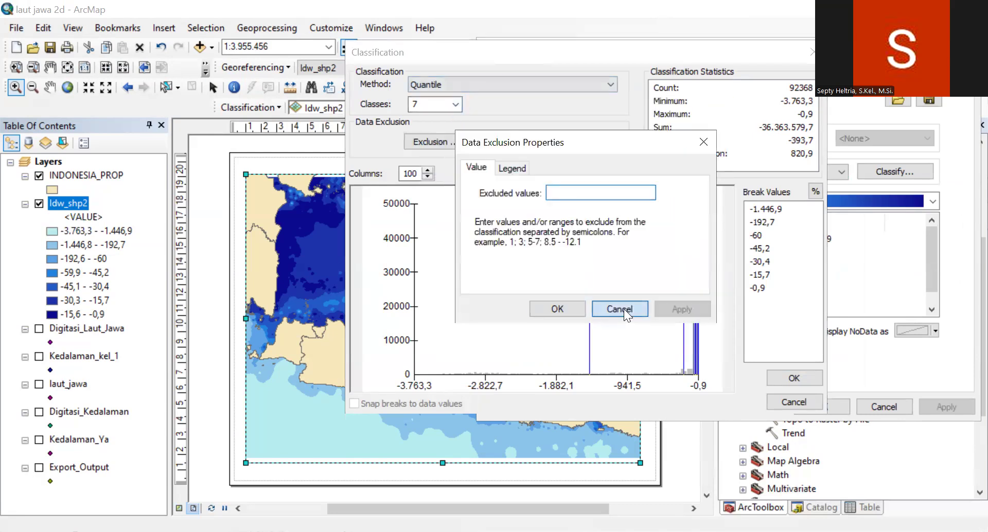
pyautogui.press('Escape')
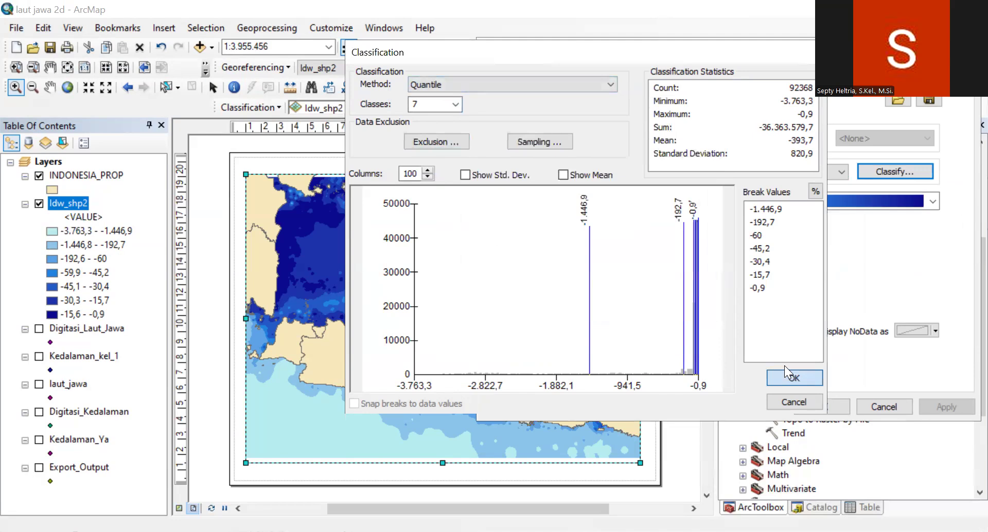
pyautogui.click(788, 373)
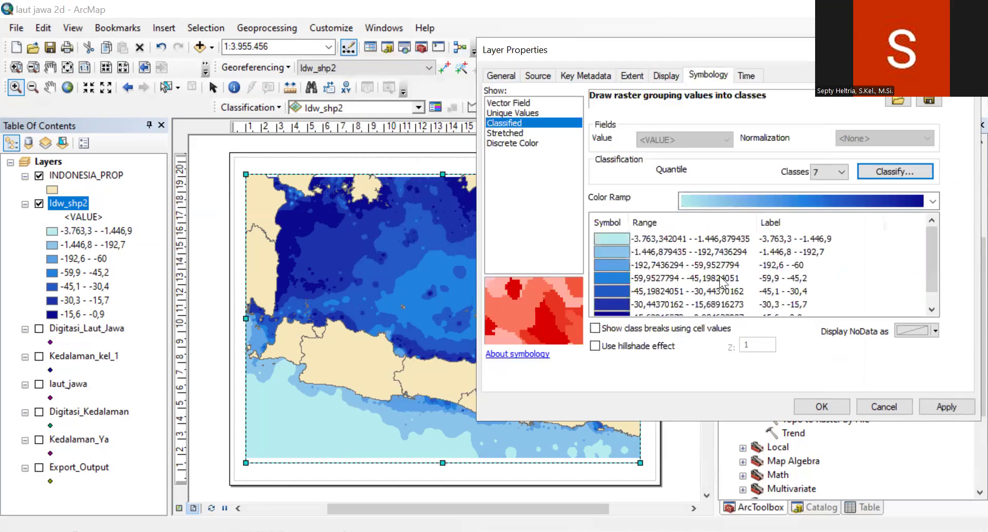
# Reverse the sorting of the Idw_shp2 depth classes and apply the new order to the layer.
pyautogui.rightClick(613, 236)
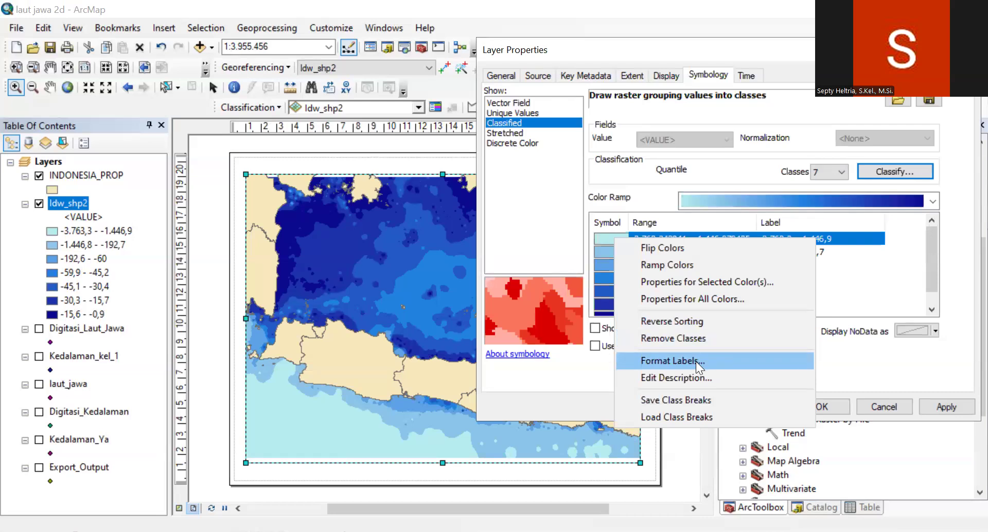
pyautogui.click(770, 323)
pyautogui.click(946, 406)
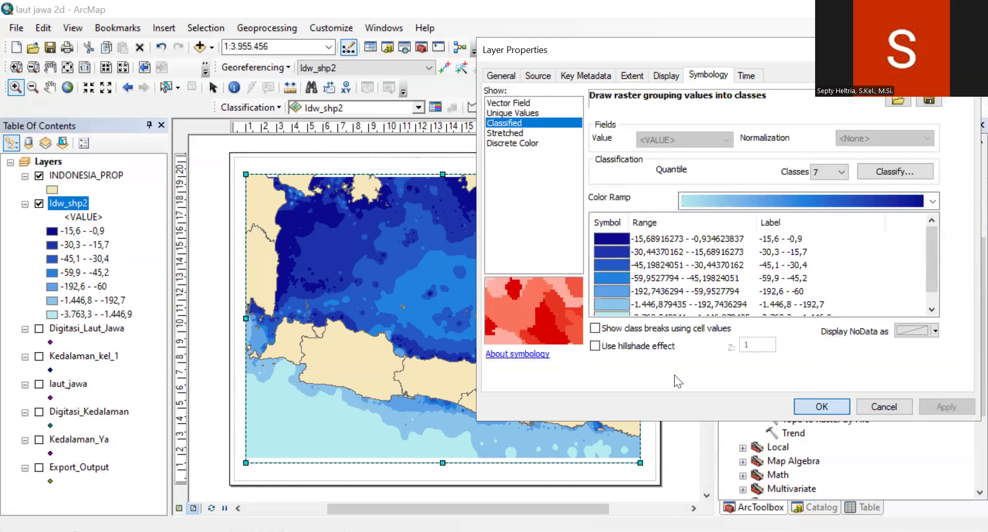
pyautogui.click(821, 407)
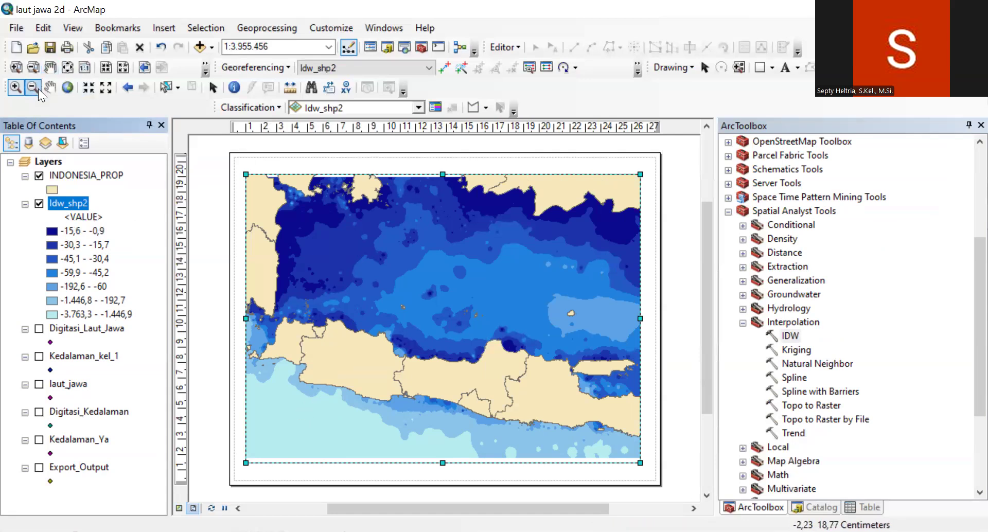
# Reopen the Idw_shp2 layer properties and apply stretched symbology with the light-to-dark blue color ramp.
pyautogui.rightClick(74, 205)
pyautogui.click(187, 422)
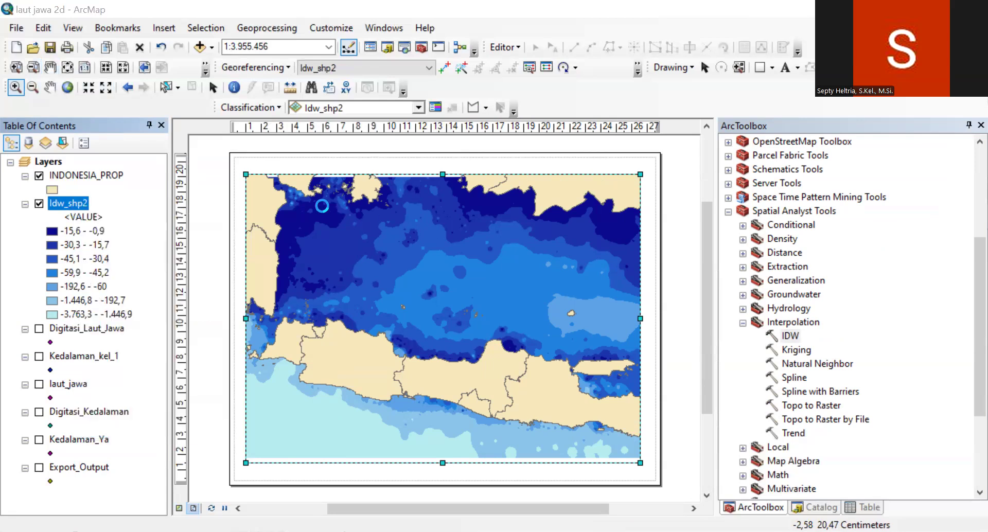
pyautogui.click(271, 180)
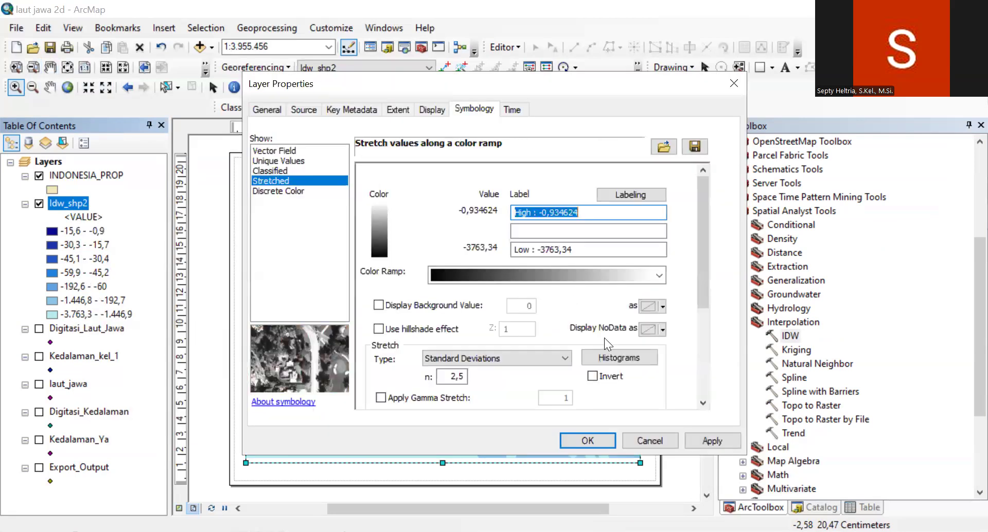
pyautogui.click(659, 278)
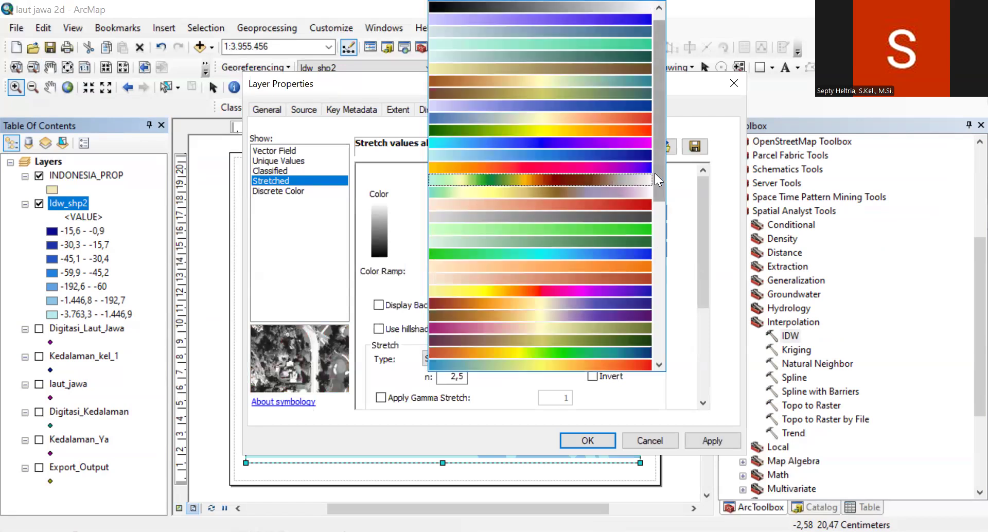
pyautogui.click(641, 155)
pyautogui.click(712, 440)
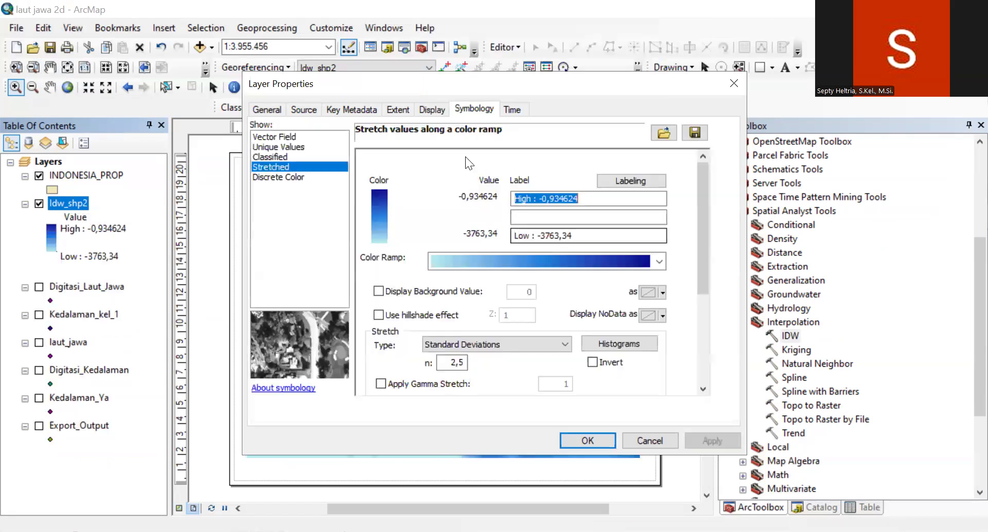
# Invert the stretched color ramp of Idw_shp2, apply it, and check the advanced labeling options.
pyautogui.moveTo(434, 85); pyautogui.dragTo(632, 65)
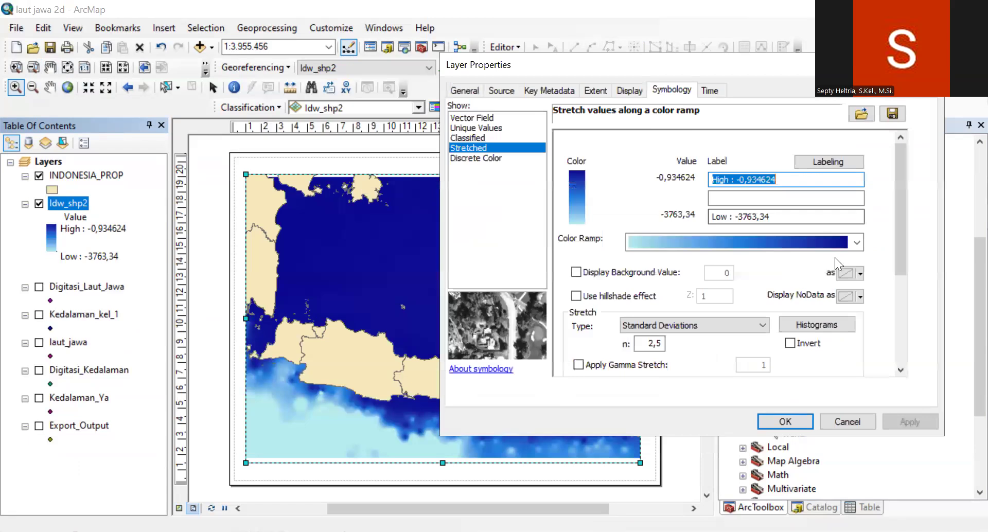
pyautogui.click(790, 343)
pyautogui.click(910, 421)
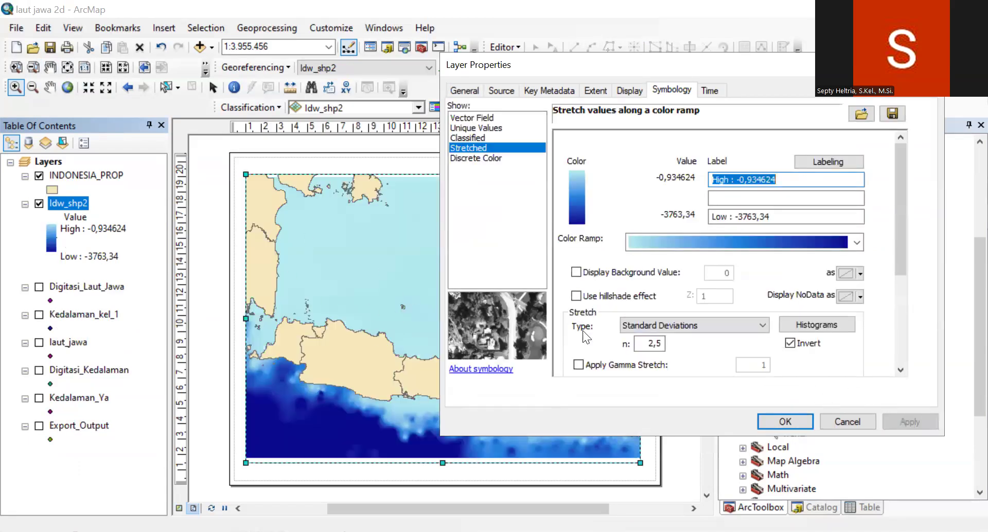
pyautogui.click(842, 161)
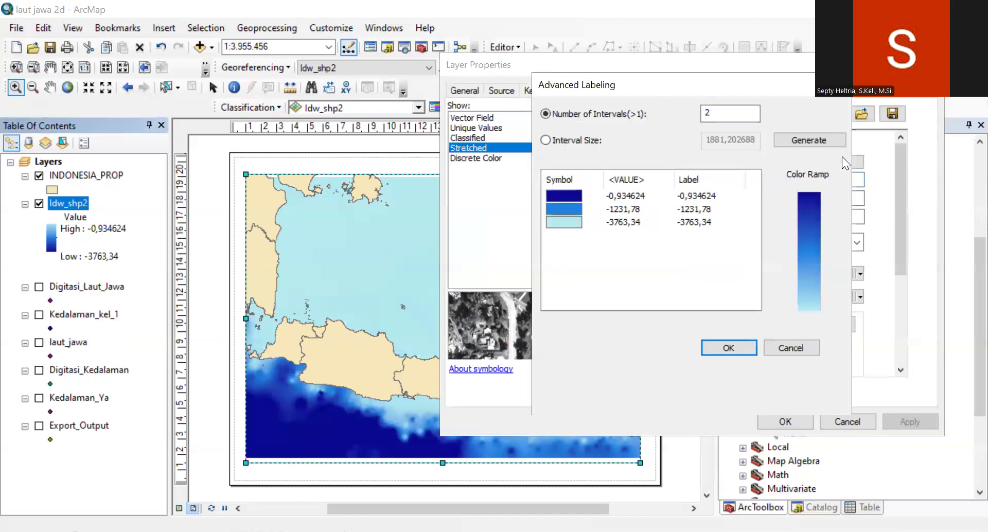
pyautogui.click(787, 348)
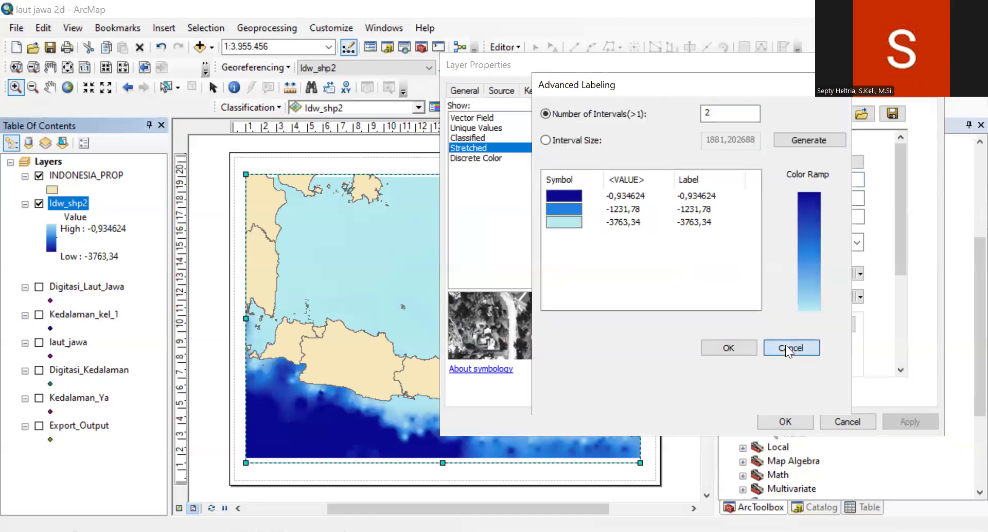
# Return Idw_shp2 to the 7-class Quantile classification and regenerate its class colors from light blue for shallow to dark blue for deep.
pyautogui.click(488, 137)
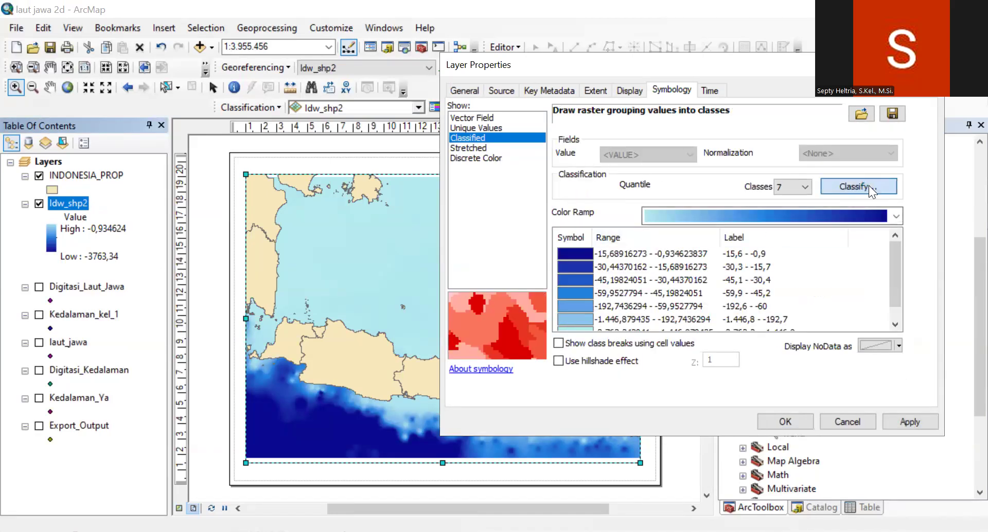
pyautogui.click(869, 186)
pyautogui.click(894, 394)
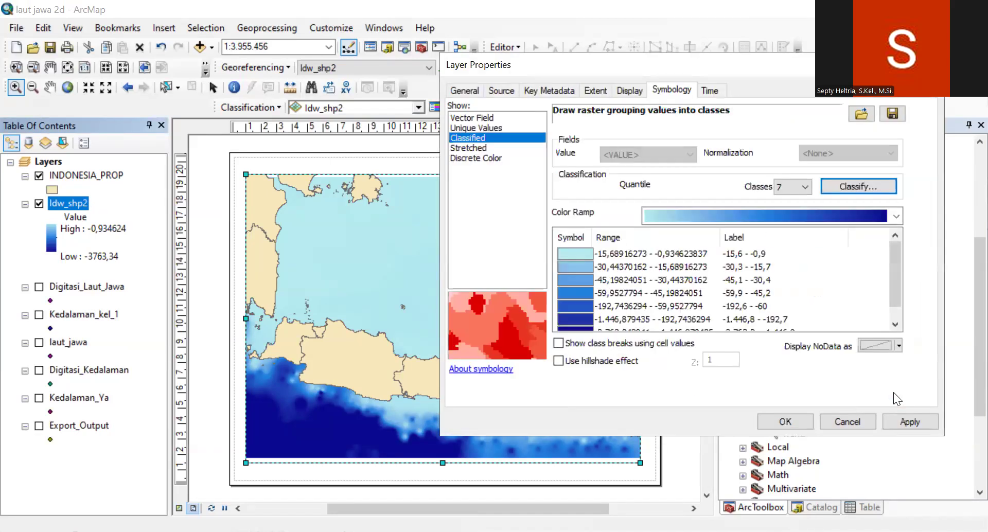
pyautogui.click(786, 421)
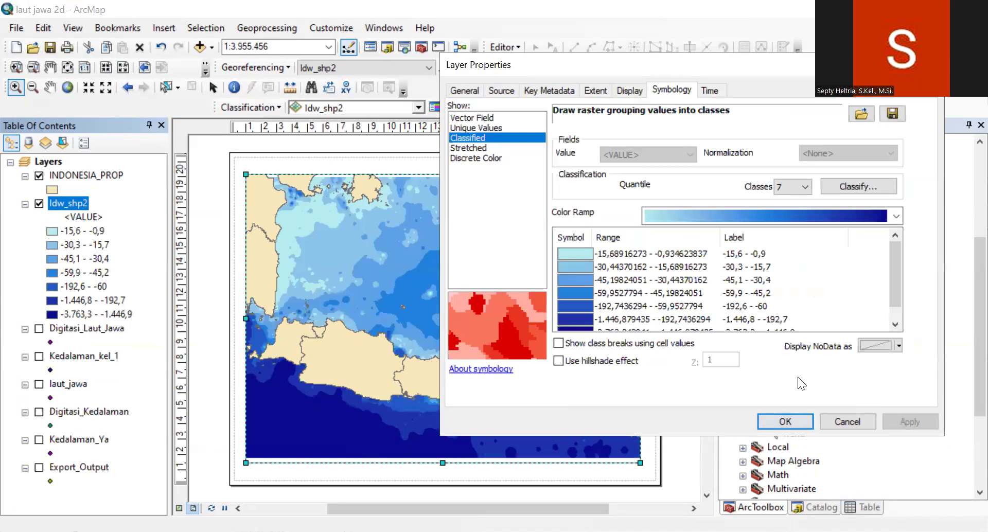
# Pan and zoom the map in slightly so the bathymetry raster fills the whole data frame.
pyautogui.click(50, 87)
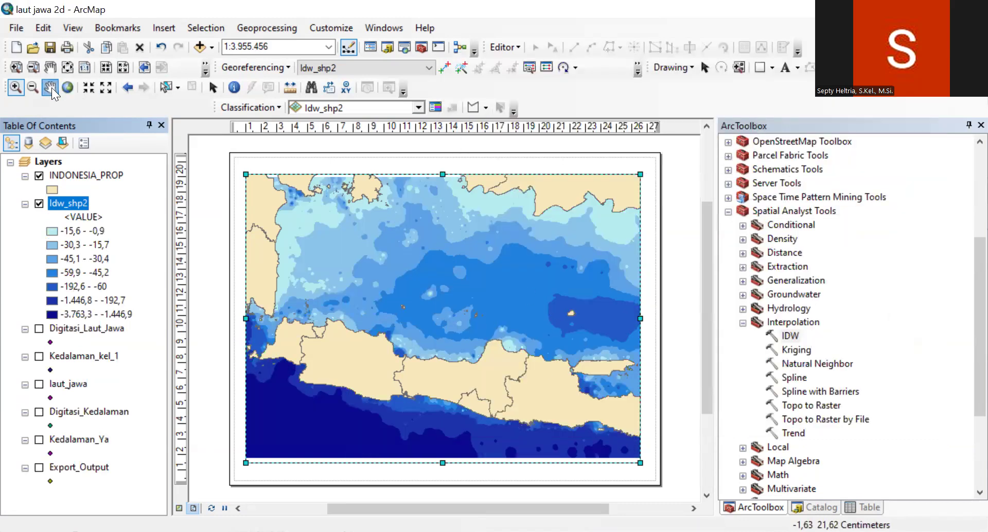
pyautogui.moveTo(446, 235); pyautogui.dragTo(446, 237)
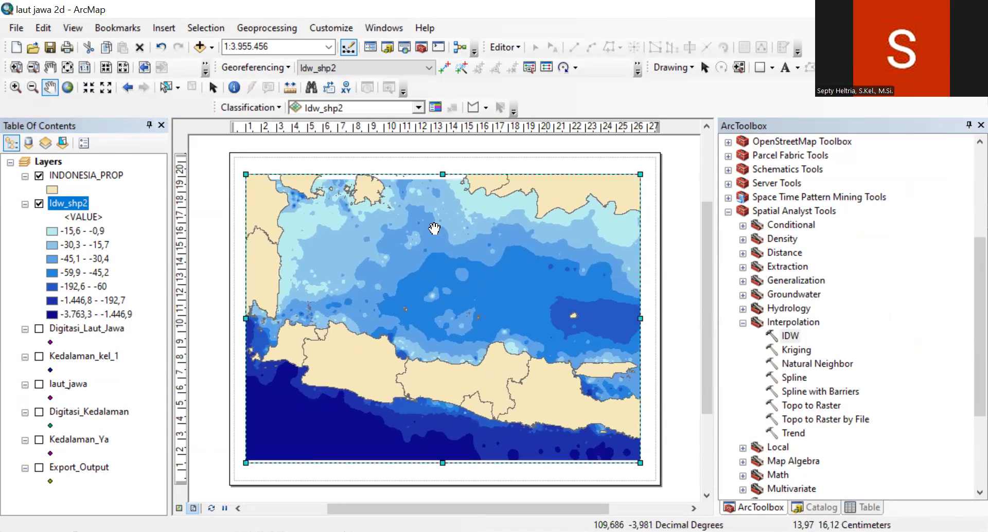
pyautogui.moveTo(366, 212); pyautogui.dragTo(377, 211)
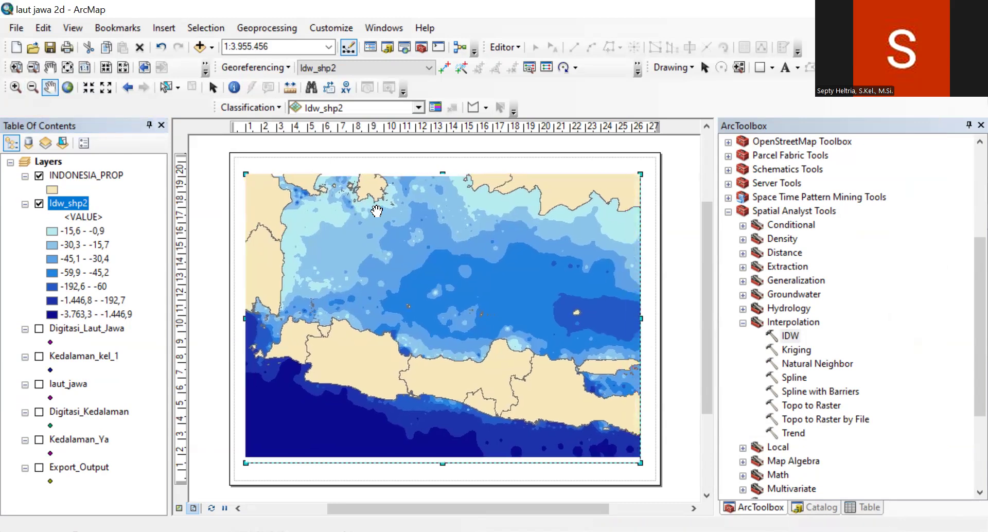
pyautogui.click(16, 88)
pyautogui.moveTo(247, 178); pyautogui.dragTo(538, 387)
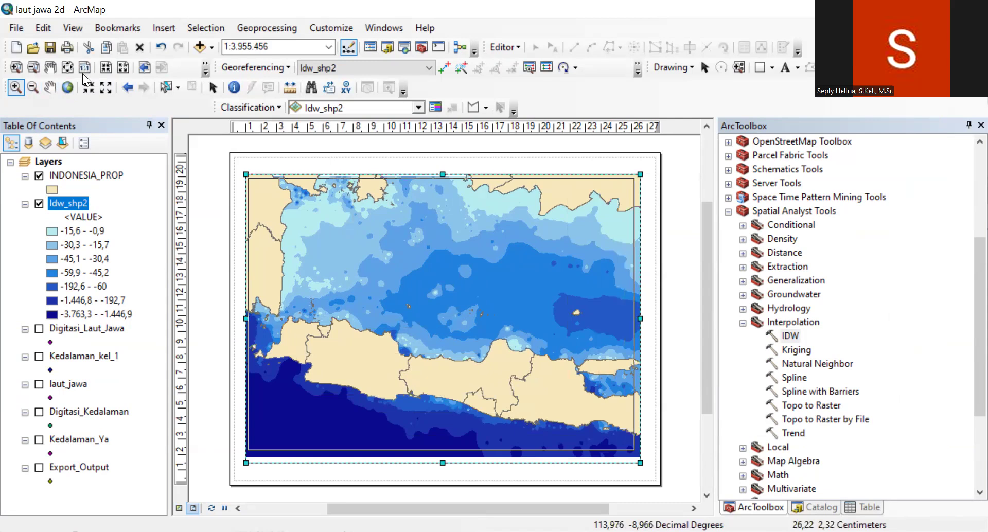
pyautogui.click(49, 87)
pyautogui.moveTo(482, 211); pyautogui.dragTo(482, 209)
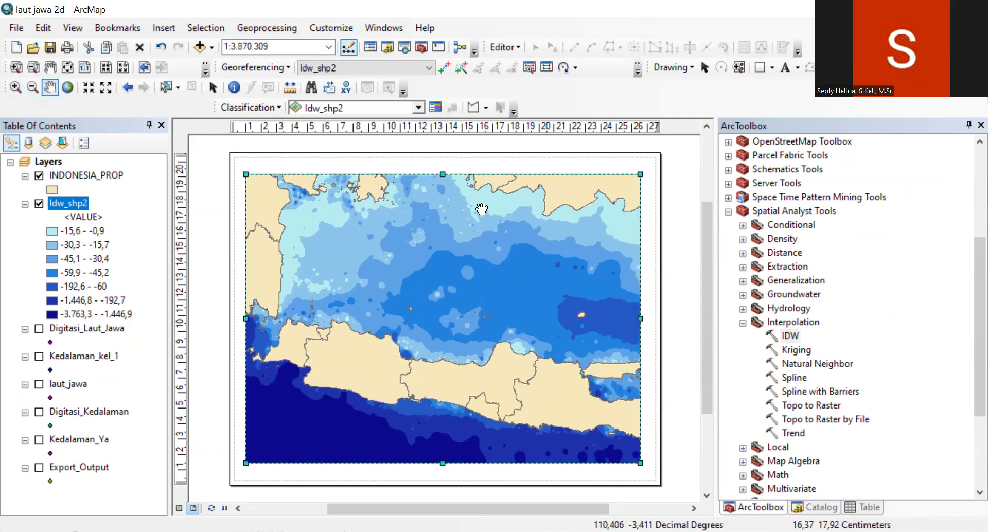
# Add a graticule with labels to the data frame, with parallels and meridians every 1 degree and major division ticks turned off.
pyautogui.rightClick(482, 209)
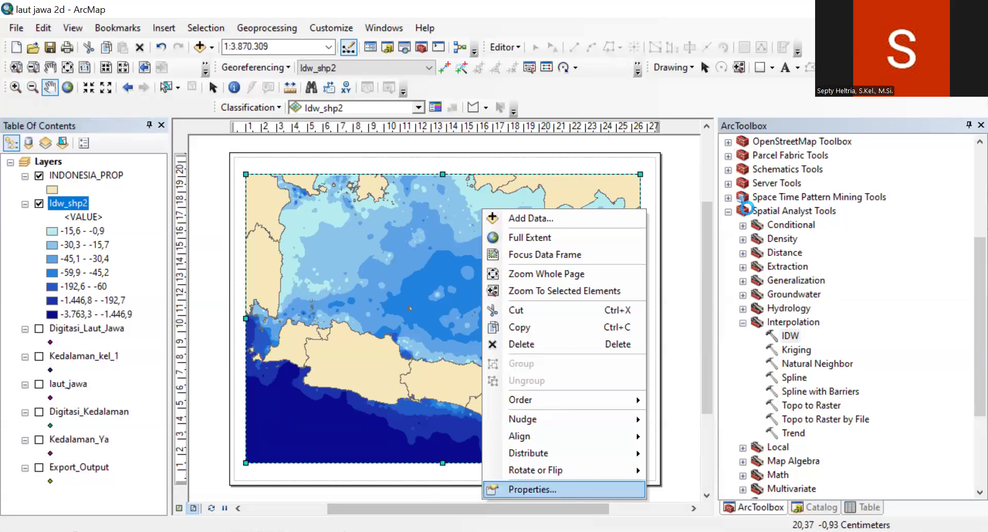
pyautogui.click(532, 489)
pyautogui.click(638, 45)
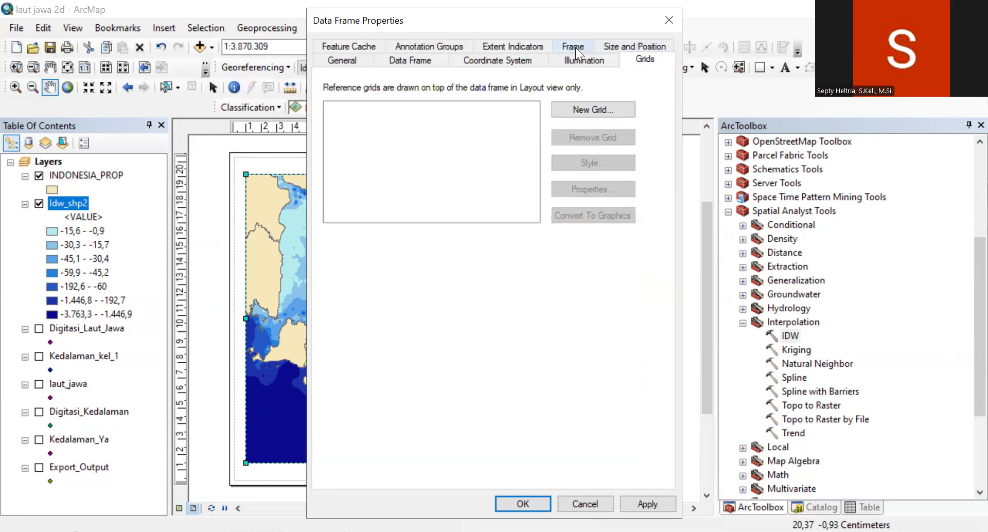
pyautogui.click(584, 108)
pyautogui.click(600, 405)
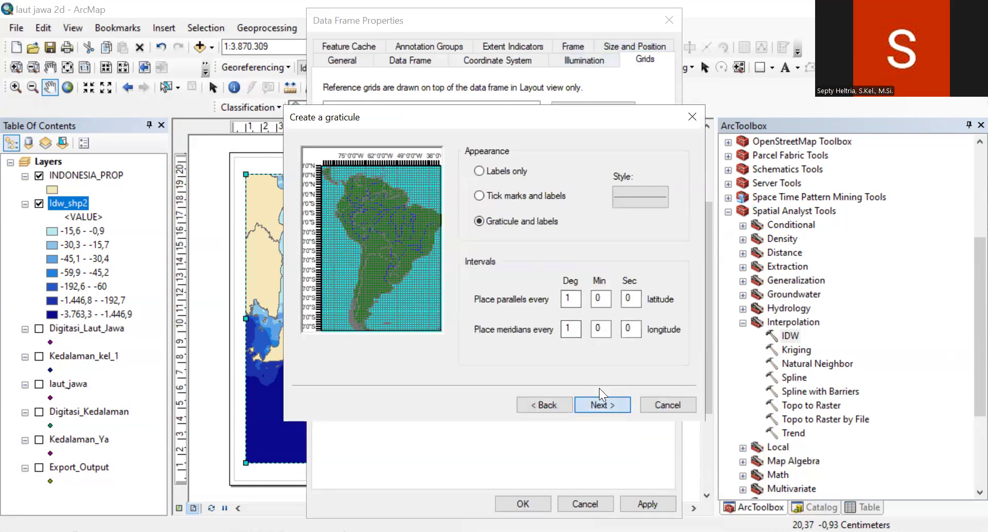
pyautogui.click(600, 405)
pyautogui.click(494, 175)
pyautogui.click(504, 217)
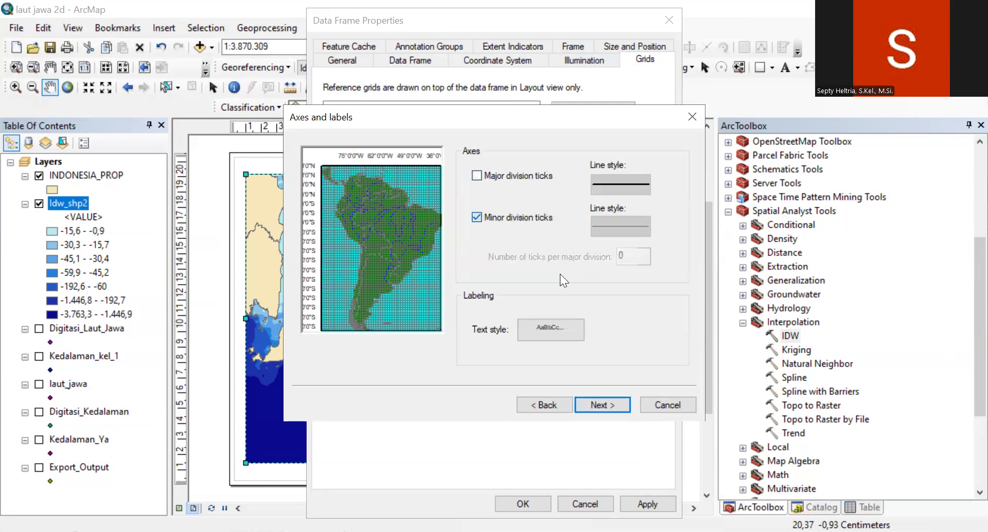
pyautogui.click(603, 396)
pyautogui.click(603, 397)
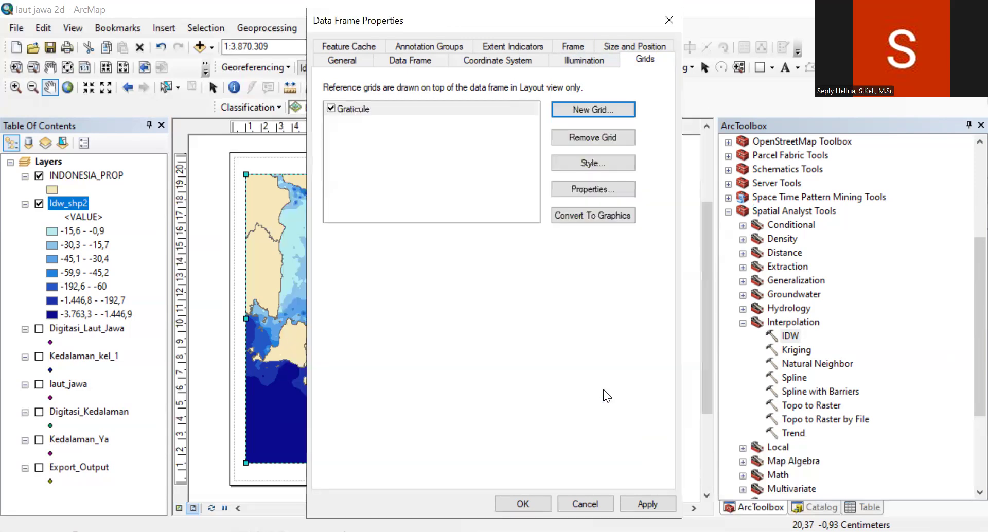
# Set the graticule labels to size 12 and orient the left and right labels vertically.
pyautogui.click(592, 188)
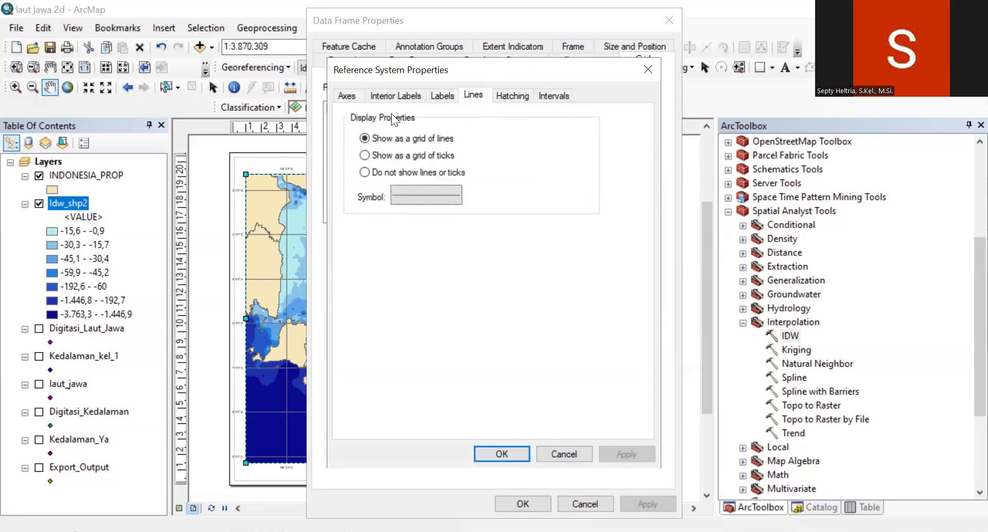
pyautogui.click(442, 95)
pyautogui.click(431, 250)
pyautogui.click(432, 245)
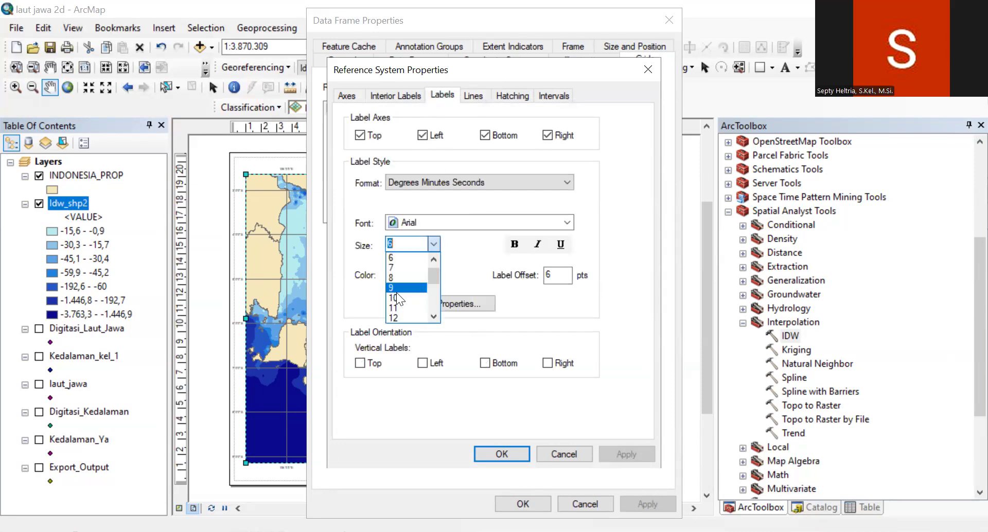
pyautogui.click(395, 319)
pyautogui.click(423, 363)
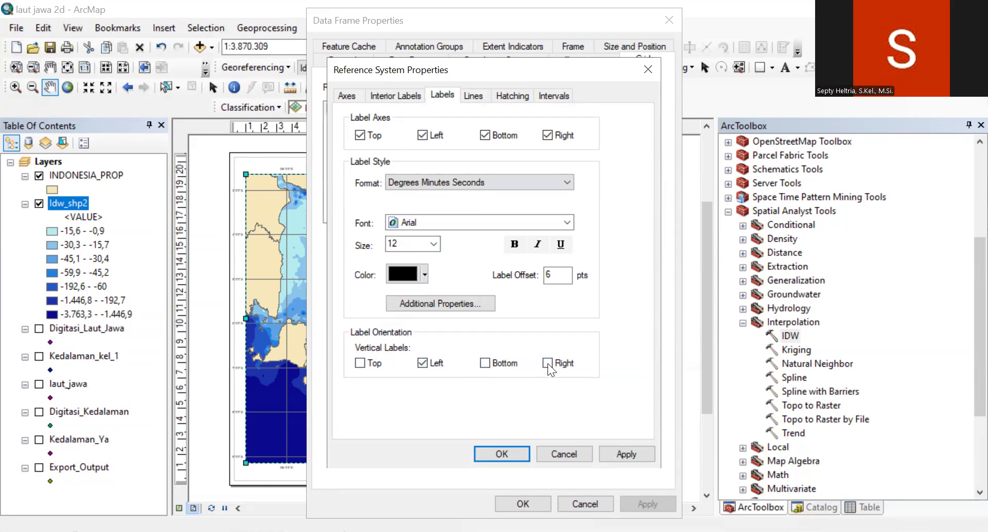
# Set the graticule to show no lines or ticks and apply the data frame settings.
pyautogui.click(470, 98)
pyautogui.click(420, 175)
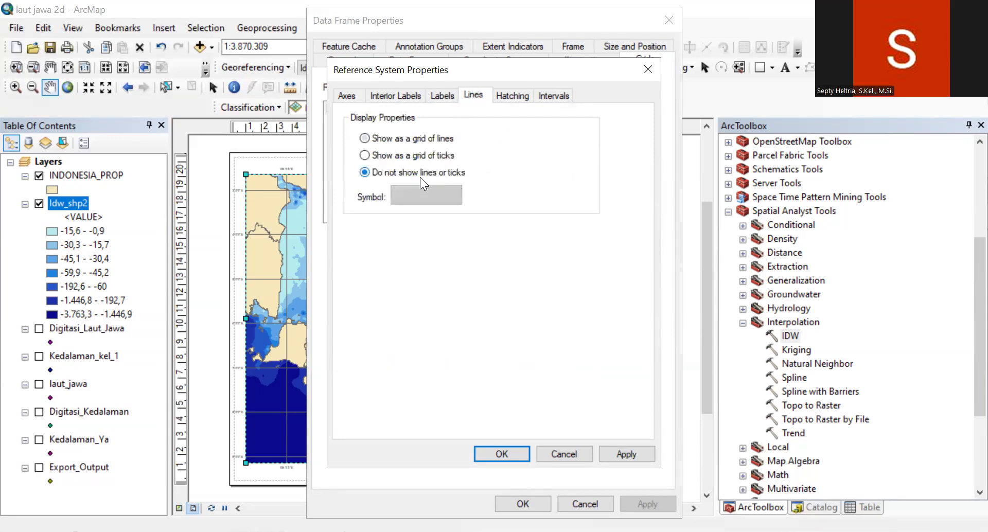
pyautogui.press('Return')
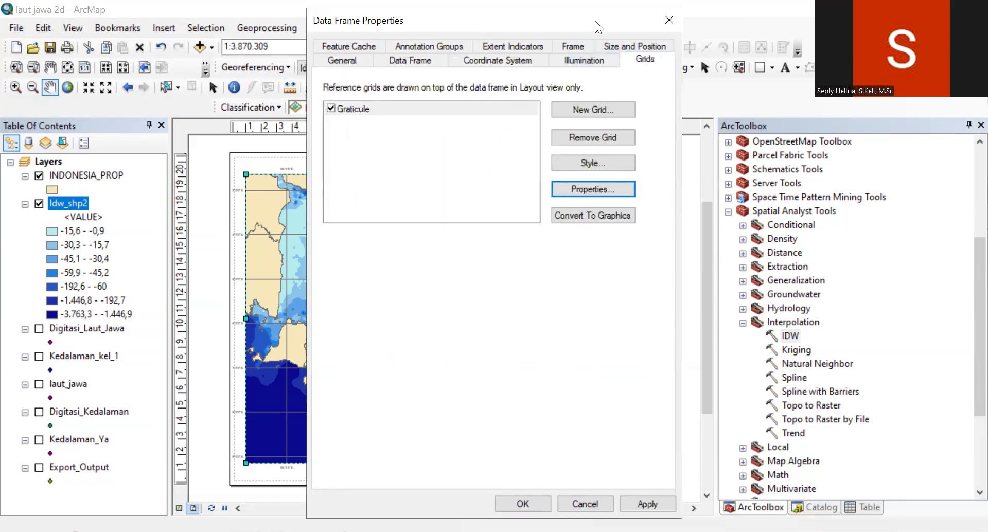
pyautogui.moveTo(591, 20); pyautogui.dragTo(401, 18)
pyautogui.click(458, 502)
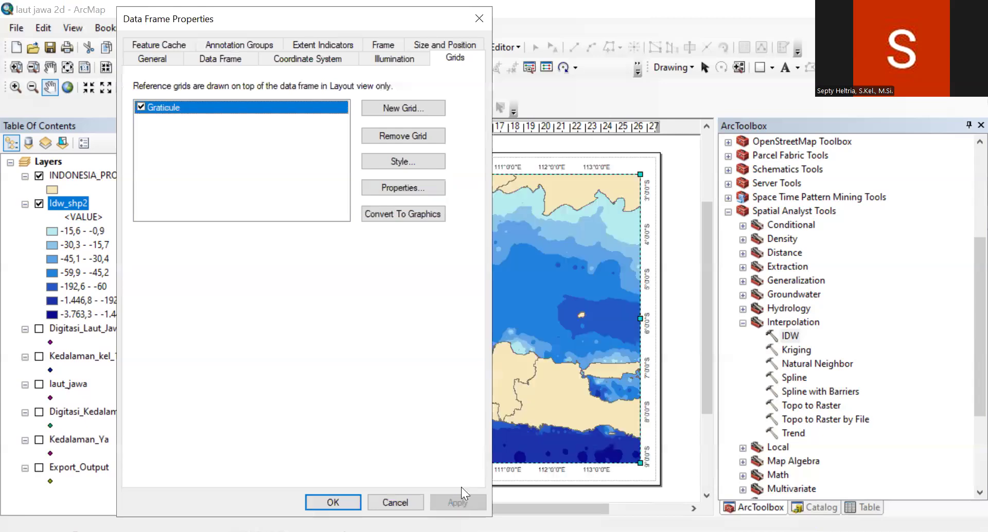
pyautogui.click(355, 503)
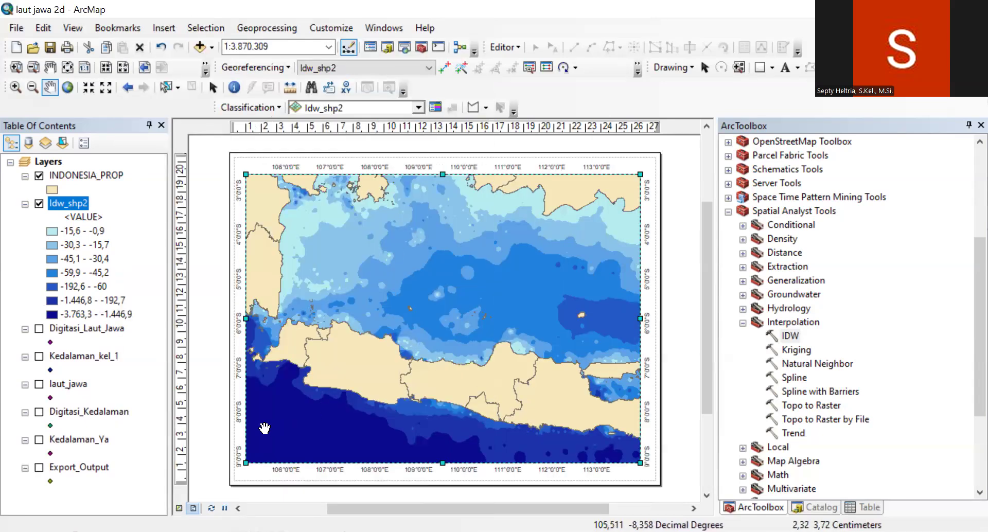
# Insert a legend for INDONESIA_PROP and Idw_shp2 with the default title and frame, and place it over the map's lower-left area.
pyautogui.click(205, 28)
pyautogui.press('Escape')
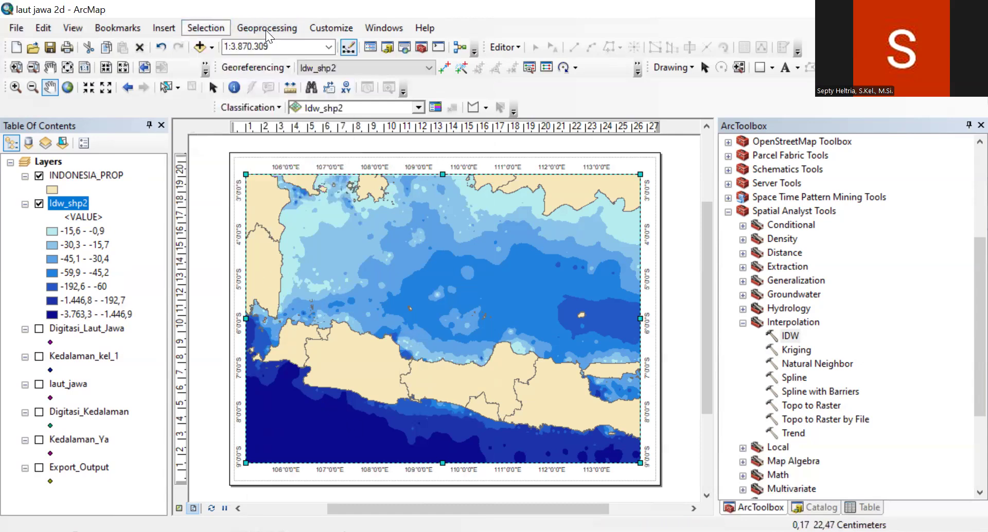
pyautogui.click(165, 26)
pyautogui.click(167, 133)
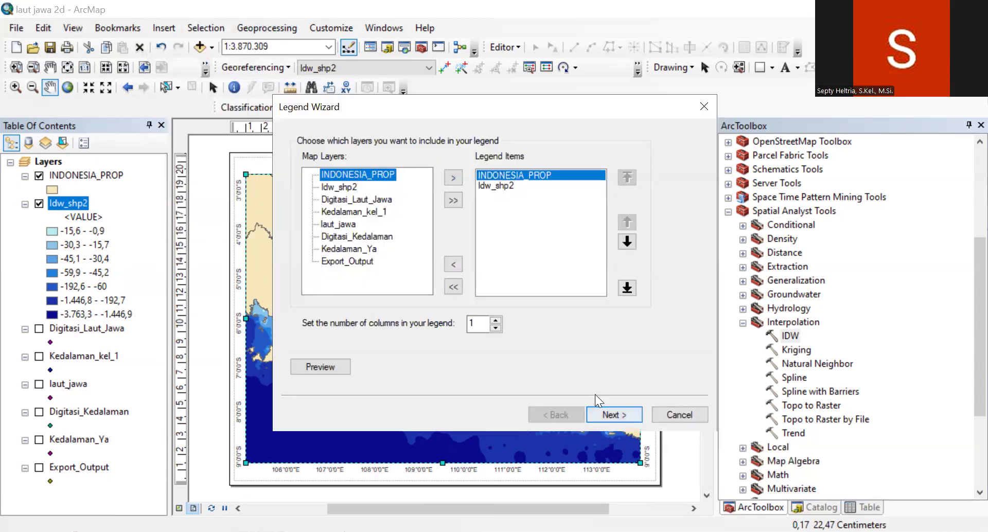
pyautogui.click(610, 414)
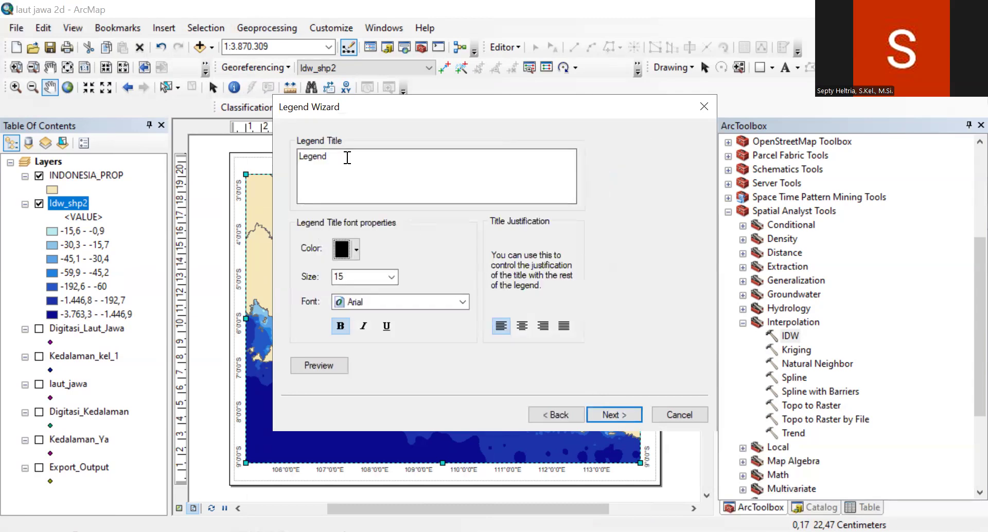
pyautogui.press('Return')
pyautogui.press('Return')
pyautogui.press('Return')
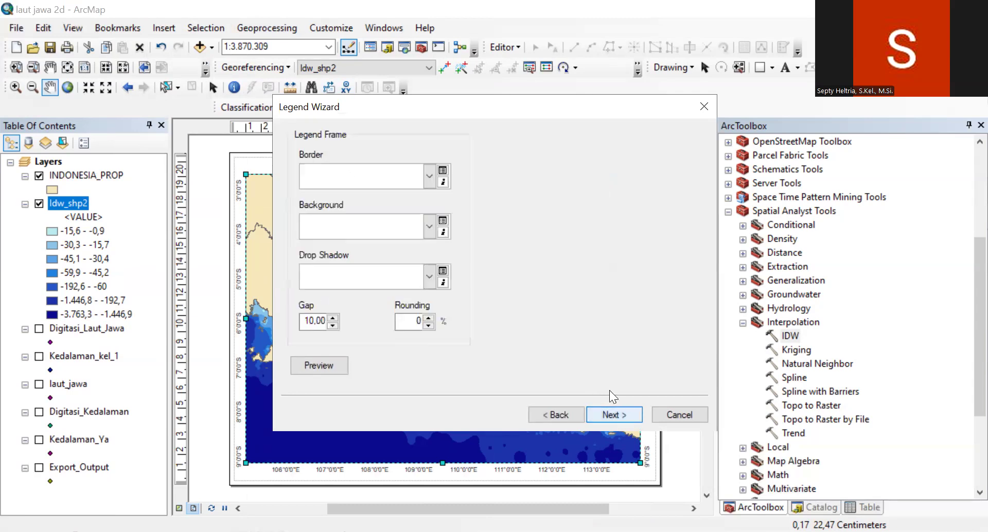
pyautogui.click(611, 412)
pyautogui.moveTo(411, 311); pyautogui.dragTo(309, 396)
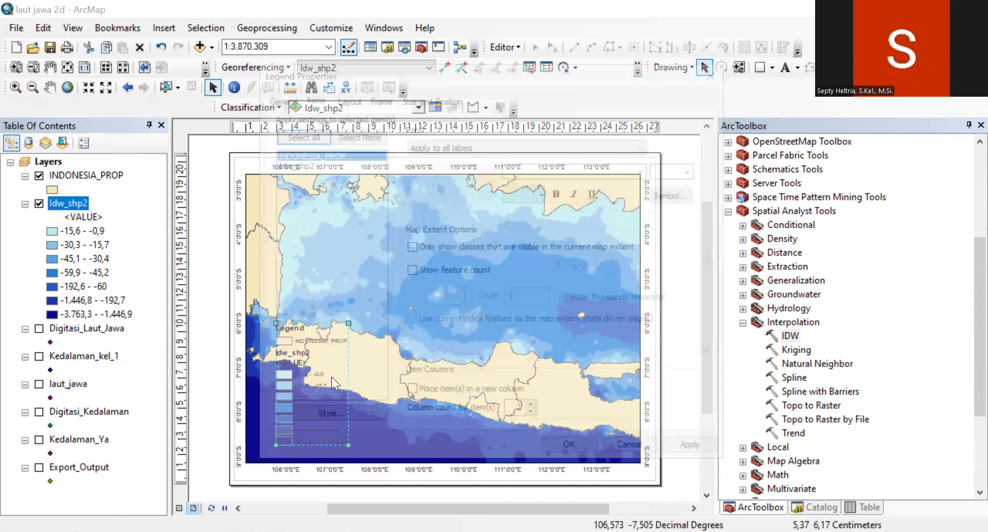
# Set the column count of the legend's Idw_shp2 item to 4 and apply it.
pyautogui.doubleClick(331, 377)
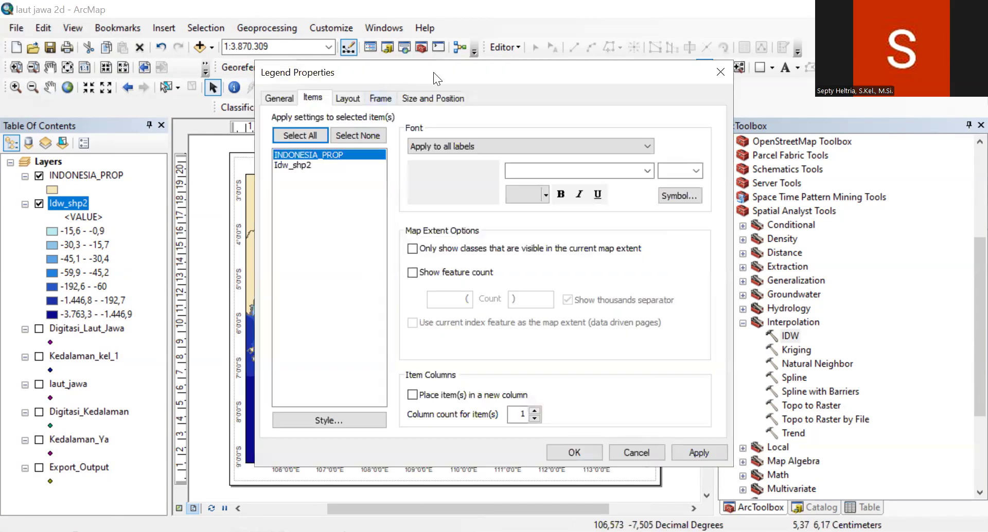
pyautogui.moveTo(433, 78); pyautogui.dragTo(590, 46)
pyautogui.click(453, 133)
pyautogui.click(691, 379)
pyautogui.click(855, 420)
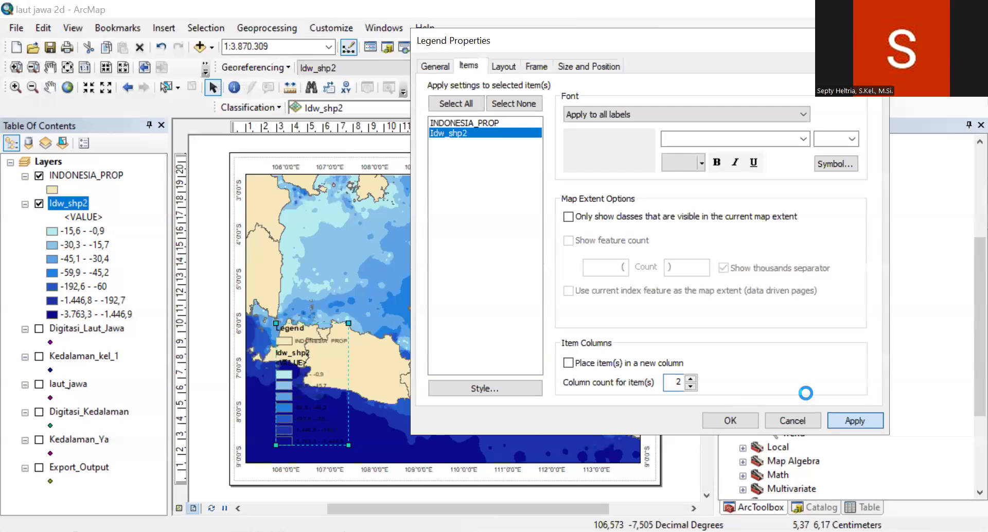
pyautogui.click(452, 133)
pyautogui.click(691, 379)
pyautogui.click(691, 380)
pyautogui.click(692, 380)
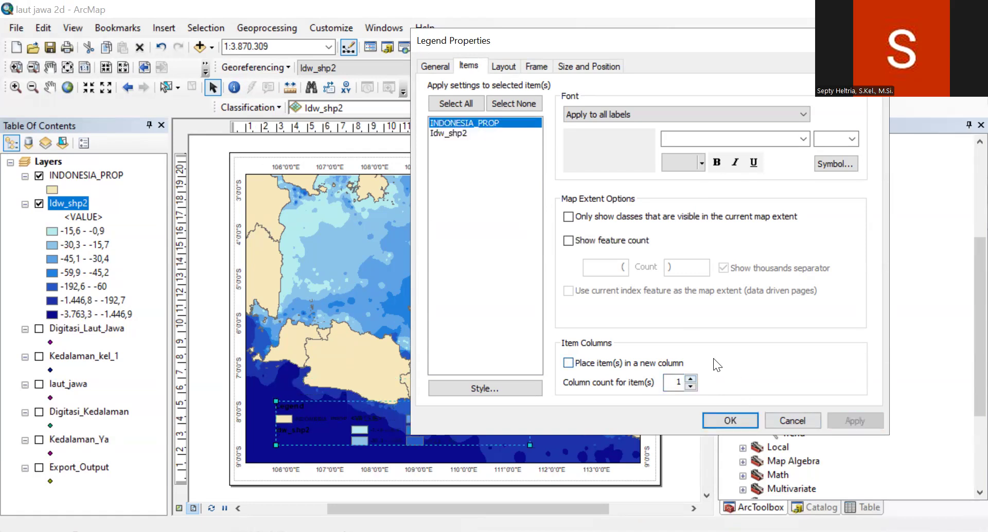
# Give the legend a white background and apply it.
pyautogui.click(537, 67)
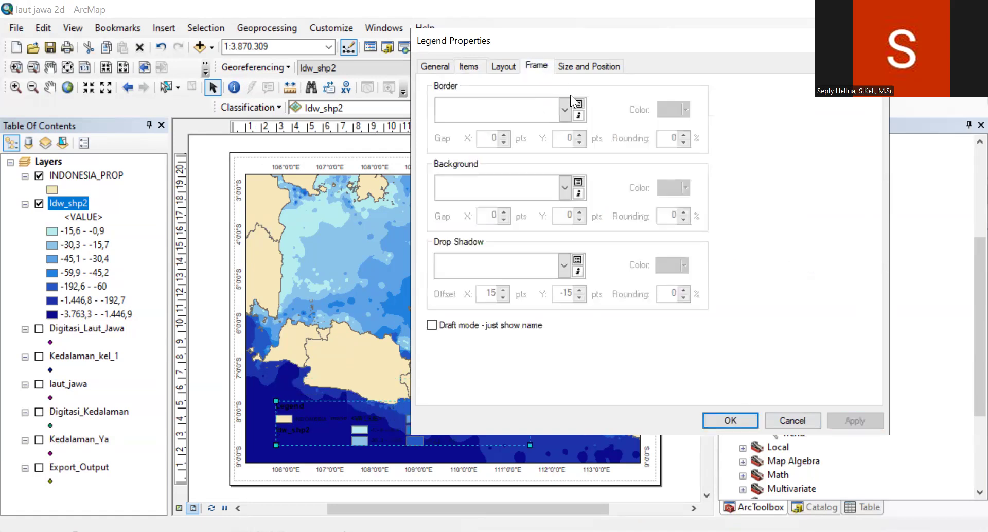
pyautogui.click(569, 191)
pyautogui.click(577, 360)
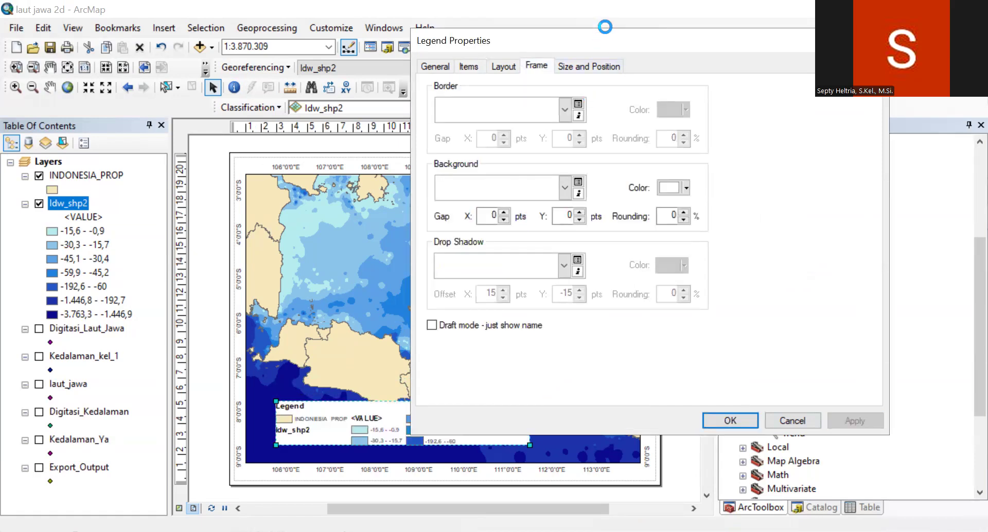
pyautogui.moveTo(605, 34); pyautogui.dragTo(632, 55)
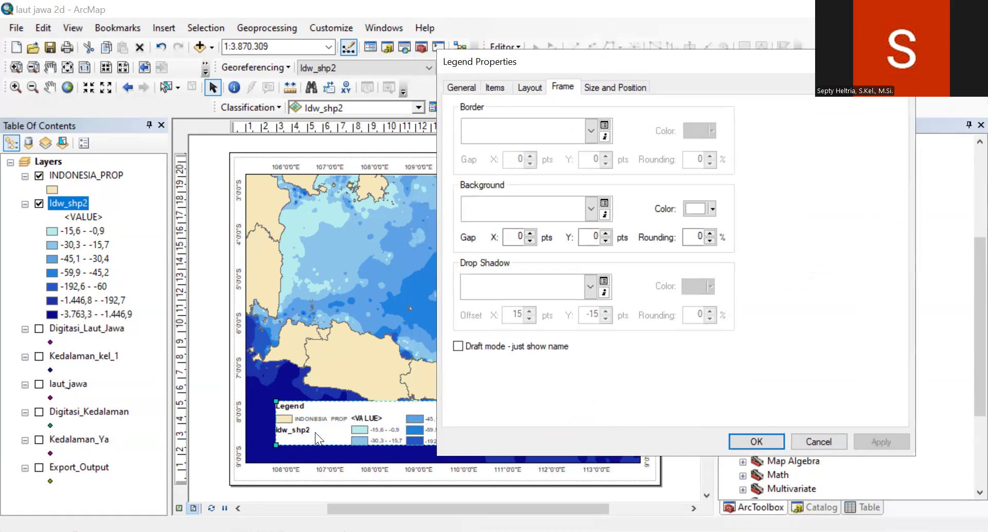
# Hide the layer name and heading of the Idw_shp2 legend item, and move the legend into the map's lower-left corner.
pyautogui.click(524, 87)
pyautogui.click(495, 87)
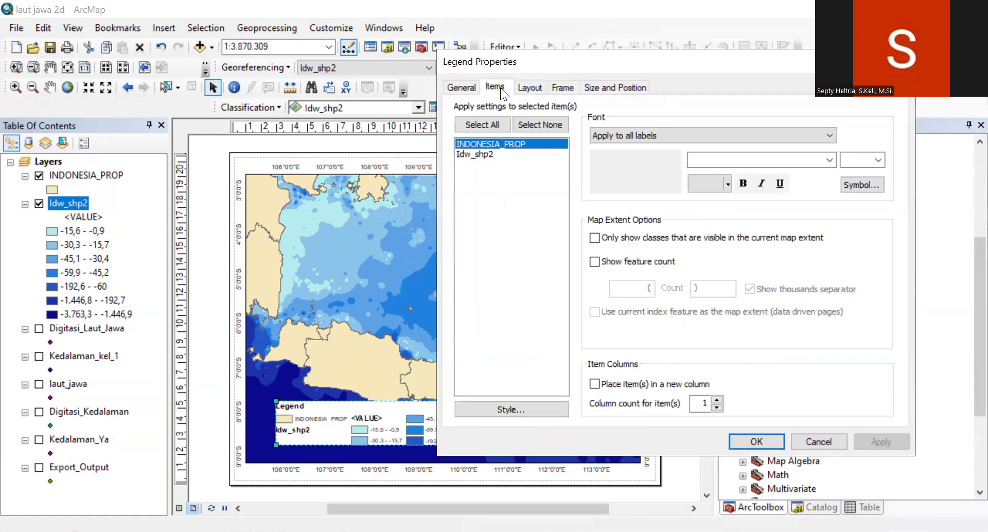
pyautogui.click(482, 154)
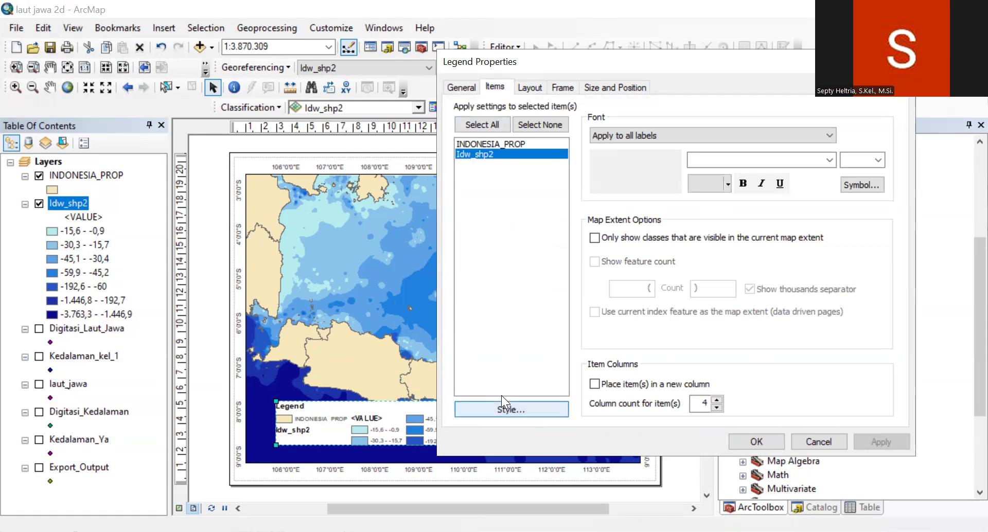
pyautogui.click(503, 408)
pyautogui.click(719, 335)
pyautogui.click(569, 172)
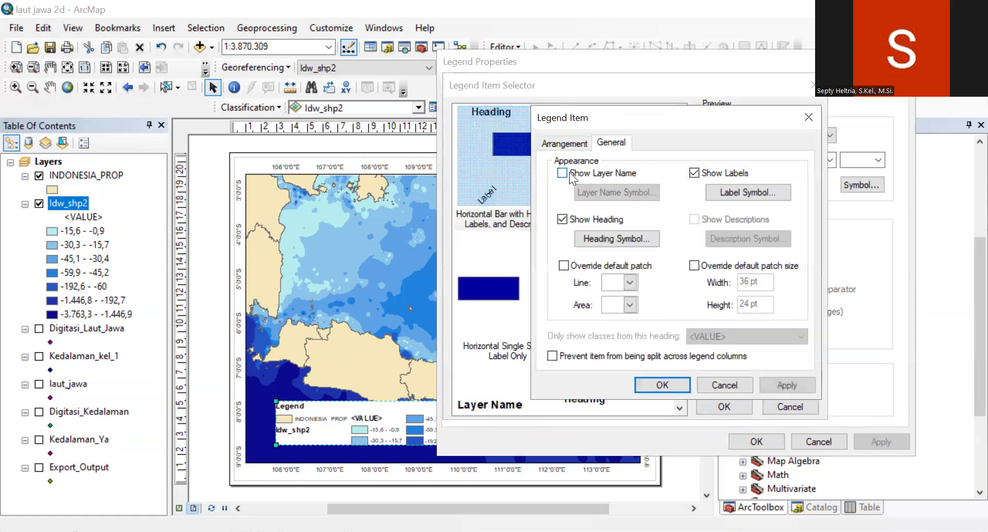
pyautogui.click(577, 223)
pyautogui.click(658, 383)
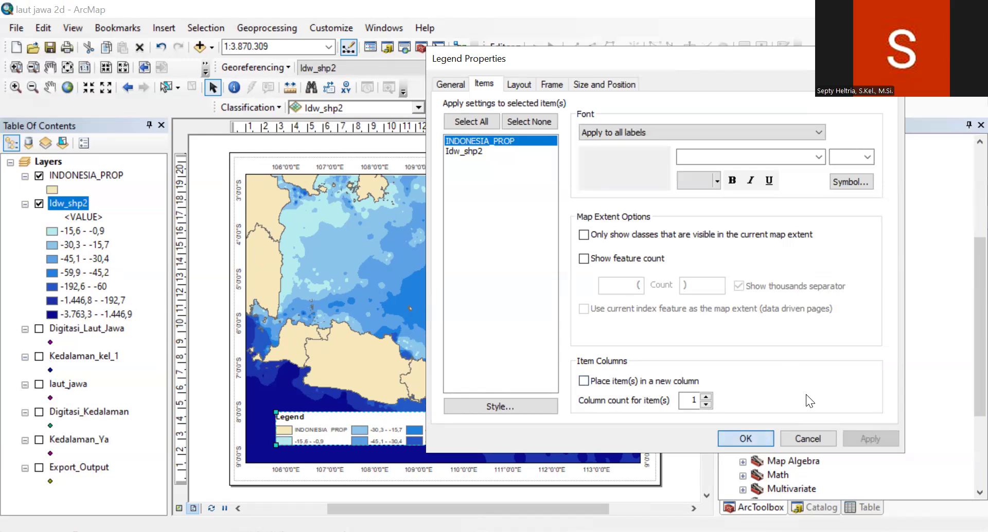
pyautogui.press('Return')
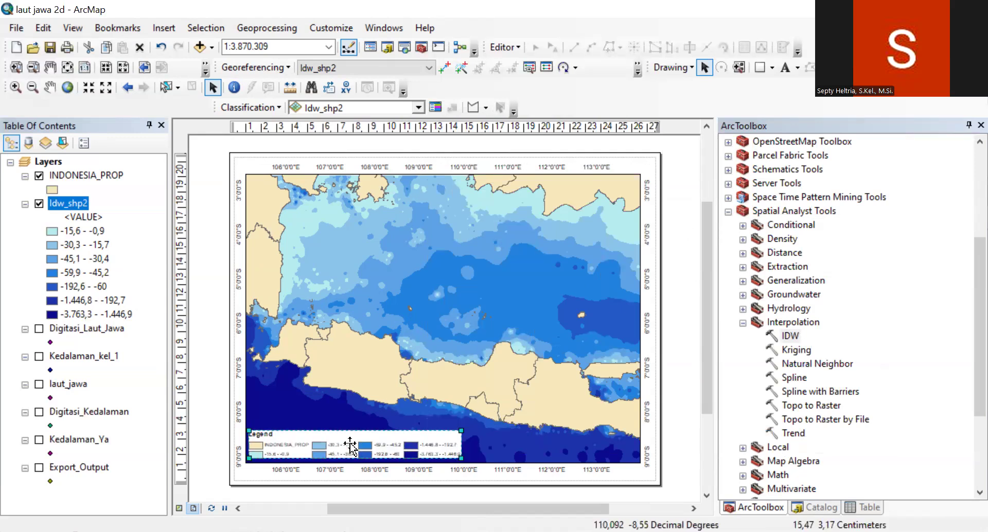
pyautogui.click(203, 360)
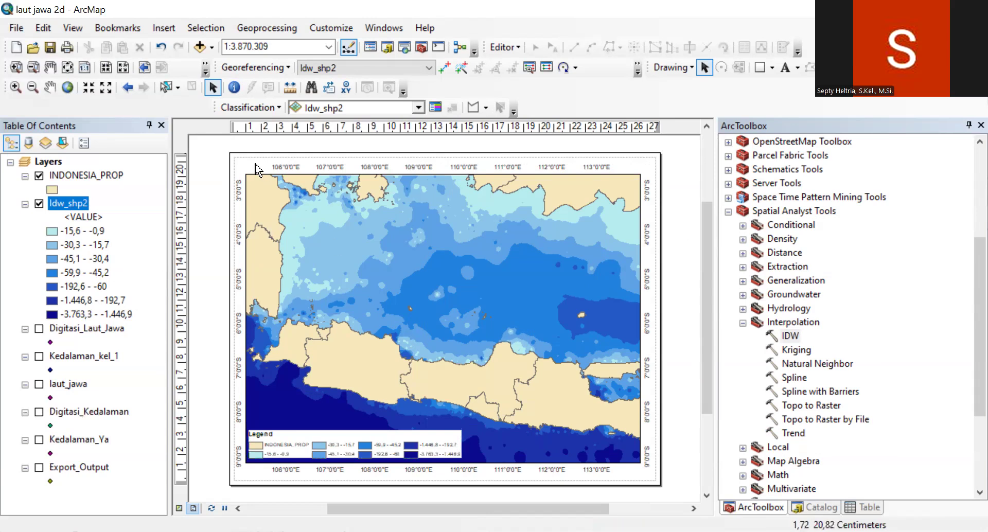
# Select the data frame and begin inserting a scale bar in the Alternating Scale Bar 1 style.
pyautogui.click(272, 183)
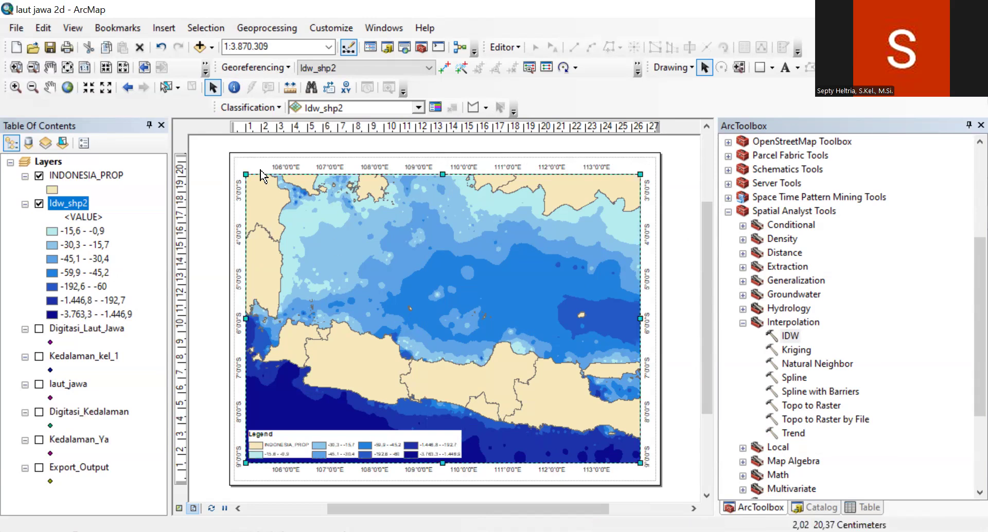
pyautogui.moveTo(709, 344); pyautogui.dragTo(709, 340)
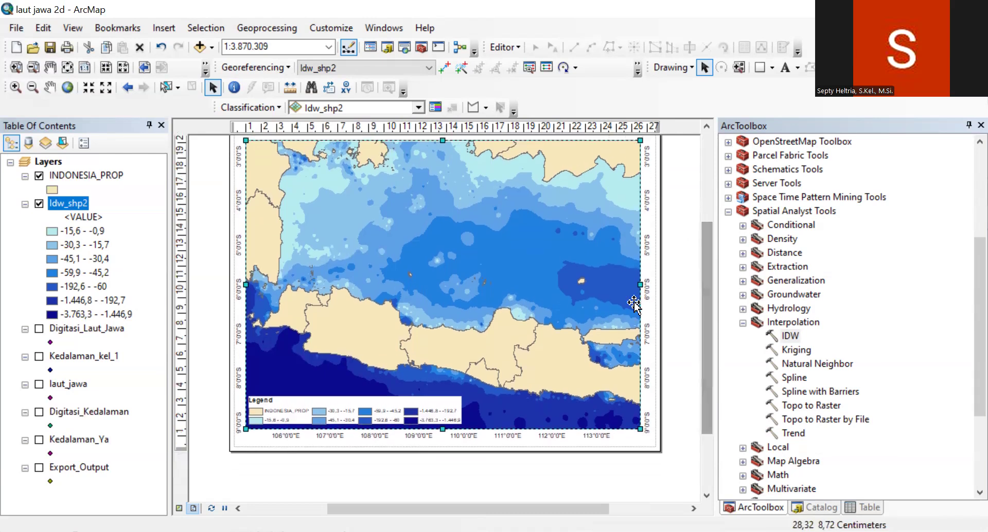
pyautogui.click(155, 28)
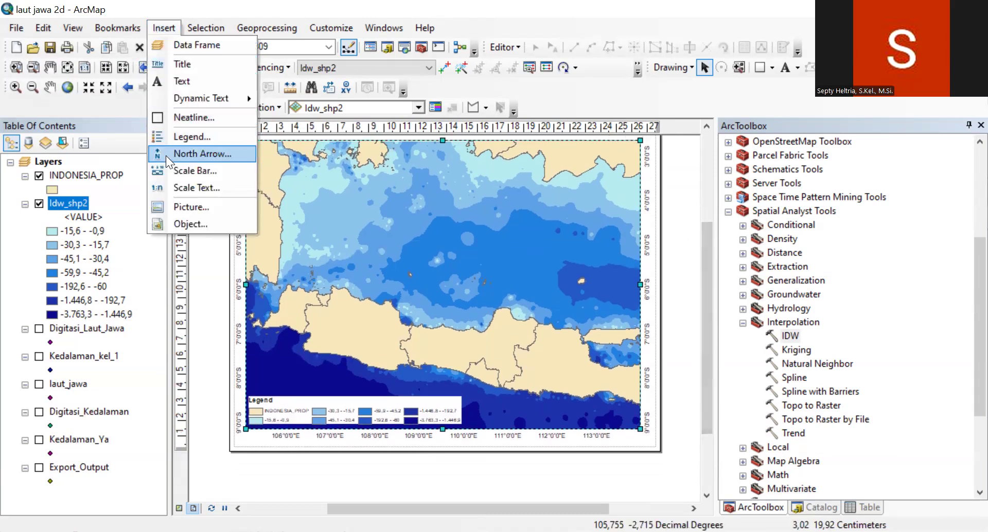
pyautogui.click(165, 171)
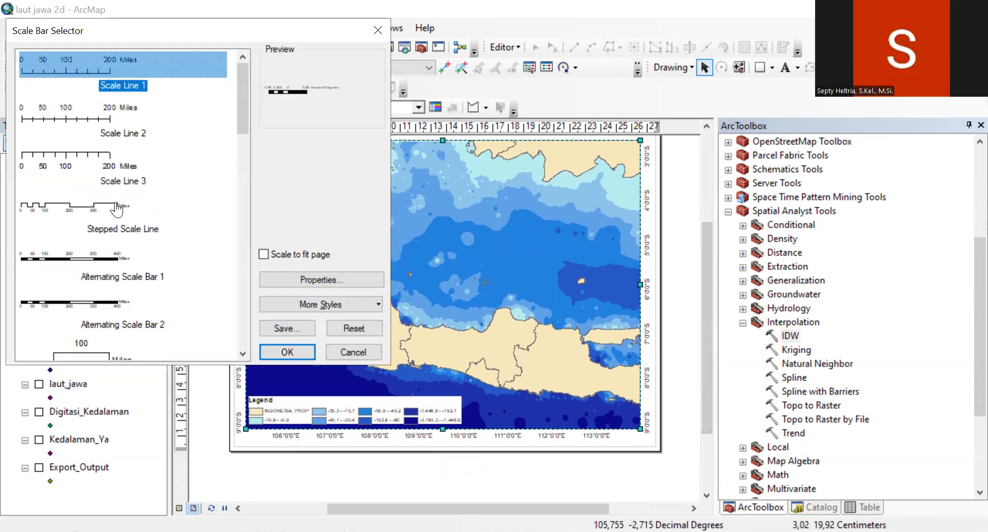
pyautogui.click(85, 255)
# Give the scale bar Kilometers as division units and the label Km, and place it in the map's lower-right corner.
pyautogui.click(319, 280)
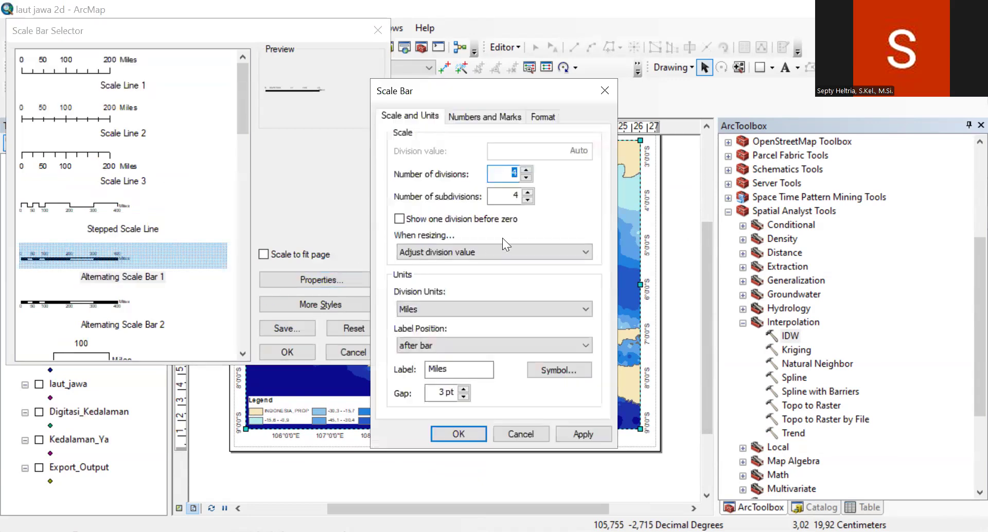
pyautogui.click(446, 309)
pyautogui.click(444, 372)
pyautogui.moveTo(471, 369); pyautogui.dragTo(405, 368)
pyautogui.write('Km')
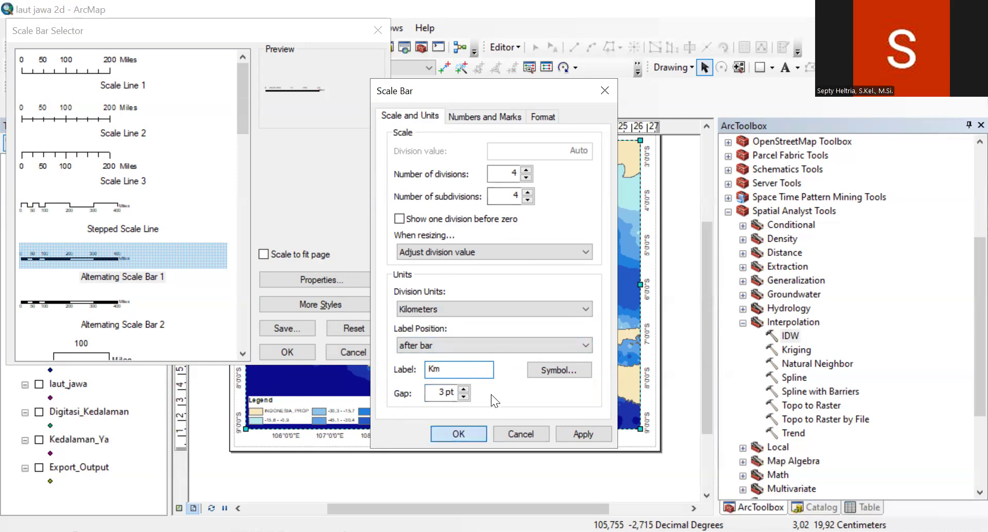
pyautogui.press('Return')
pyautogui.click(280, 354)
pyautogui.moveTo(466, 322)
pyautogui.mouseDown()
pyautogui.moveTo(575, 411)
pyautogui.moveTo(603, 418)
pyautogui.moveTo(556, 401)
pyautogui.mouseUp()
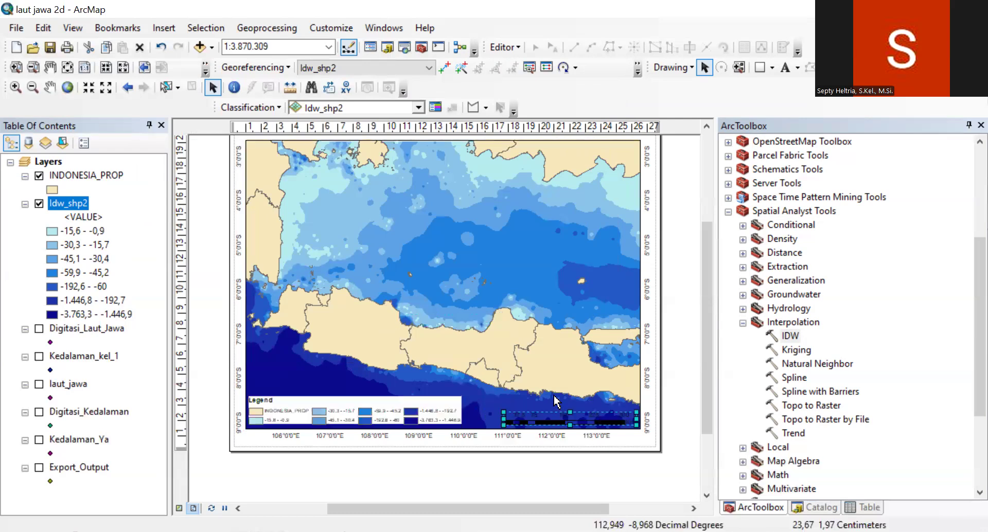
# Insert a north arrow and place it in the map's upper-right corner.
pyautogui.click(164, 28)
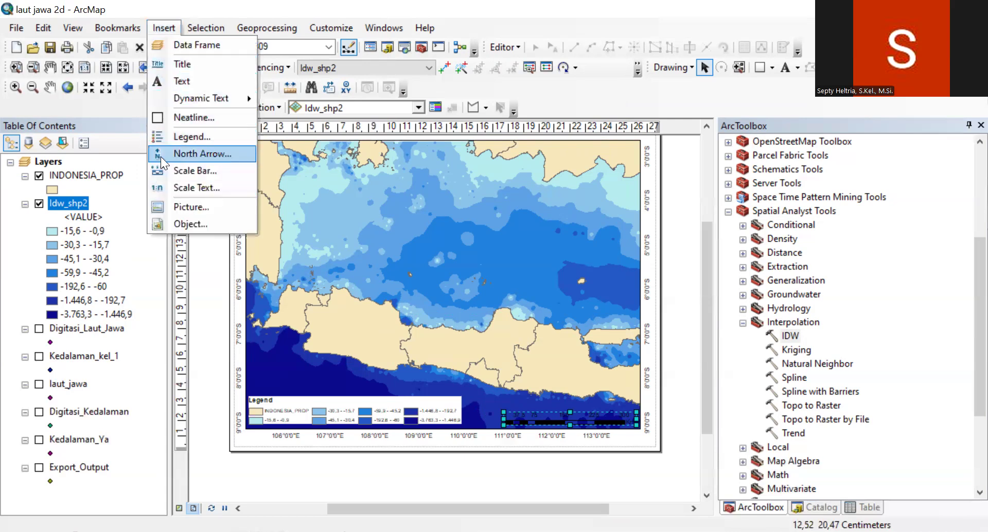
pyautogui.click(160, 154)
pyautogui.click(105, 100)
pyautogui.click(286, 353)
pyautogui.moveTo(385, 358); pyautogui.dragTo(632, 154)
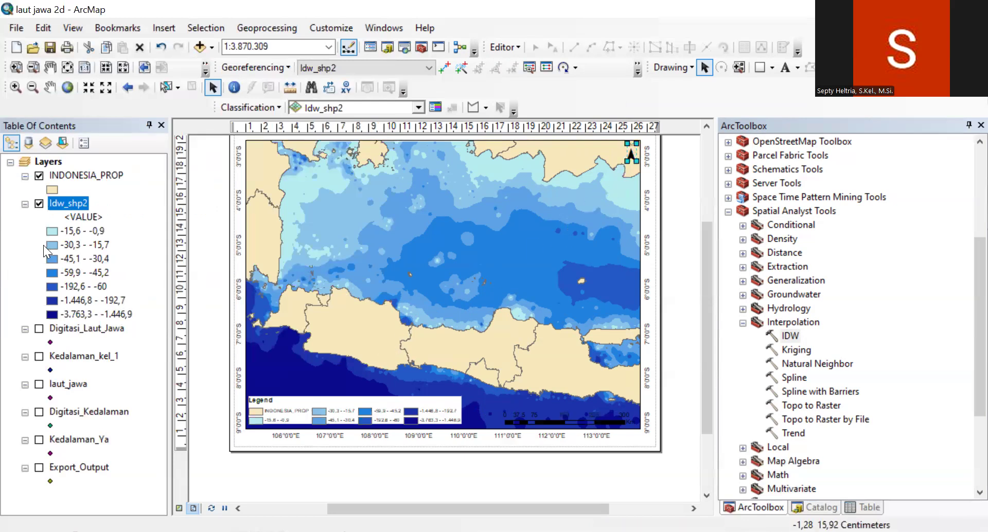
# Change the fill colour of the INDONESIA_PROP layer symbol to medium gray.
pyautogui.click(51, 190)
pyautogui.click(425, 192)
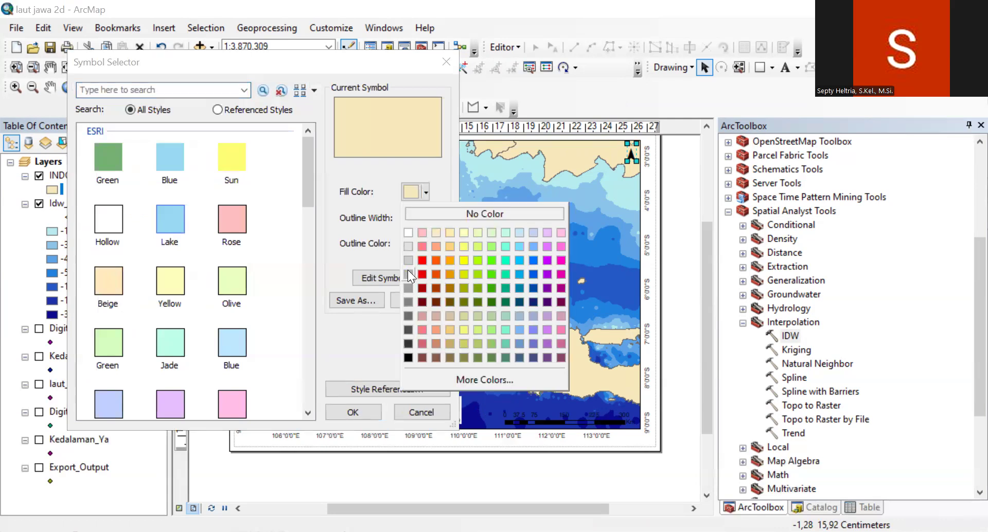
pyautogui.click(408, 270)
pyautogui.click(346, 411)
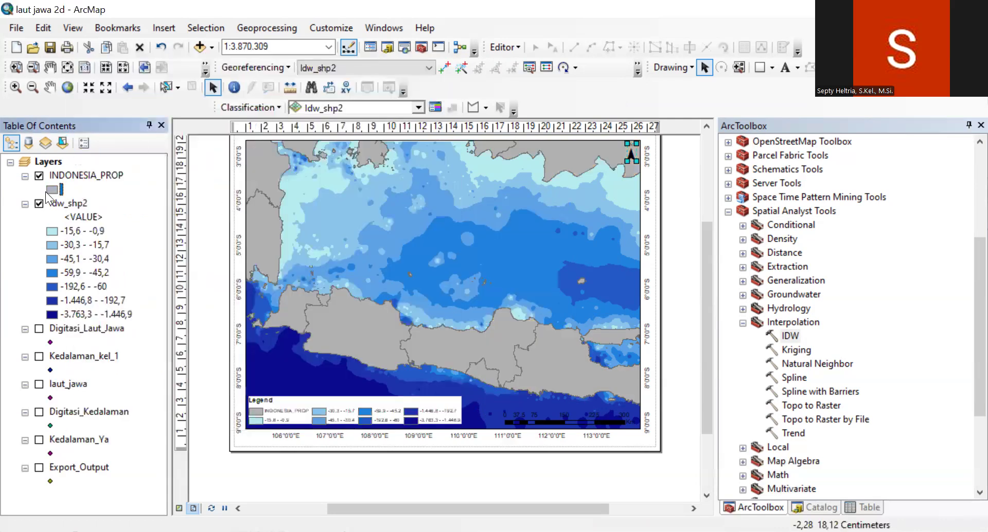
# Change the outline colour of the INDONESIA_PROP layer symbol to black.
pyautogui.click(46, 189)
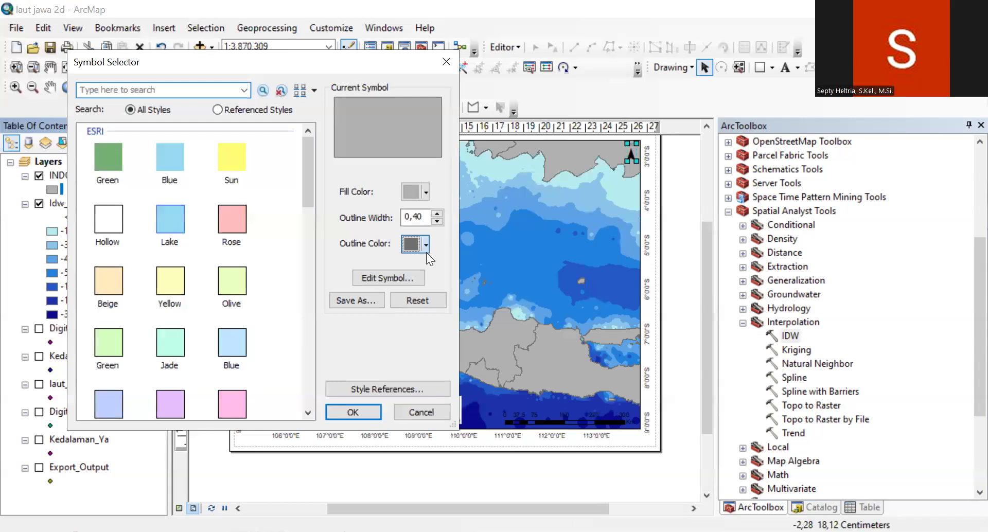
pyautogui.click(426, 245)
pyautogui.click(409, 409)
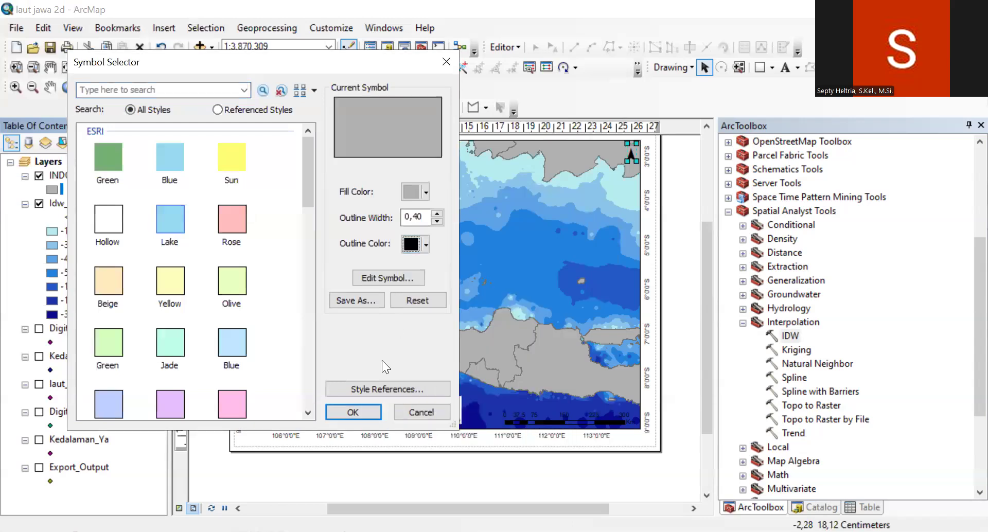
pyautogui.click(353, 412)
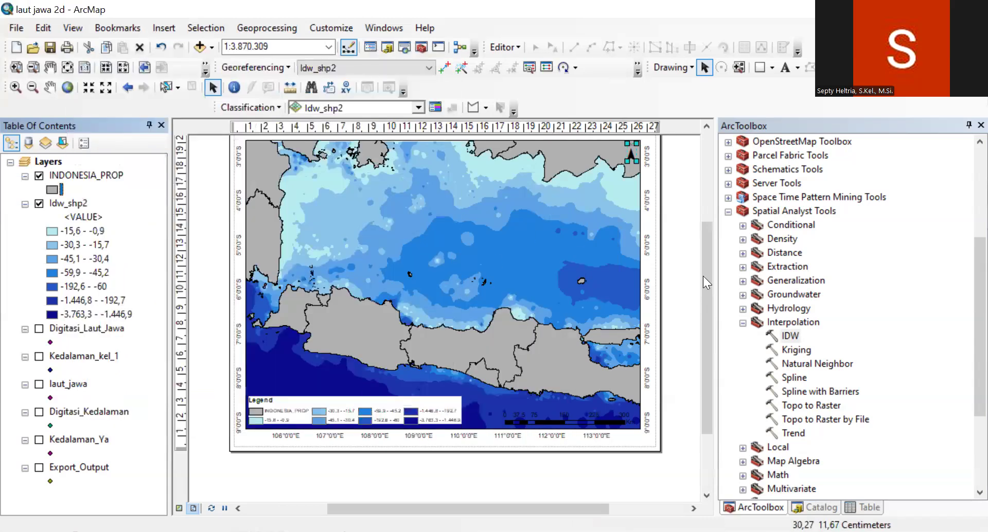
# Export the map layout as a 300 dpi PNG named laut jawa 2d into the AKUSTIK 2025 folder on drive D.
pyautogui.moveTo(705, 313); pyautogui.dragTo(705, 301)
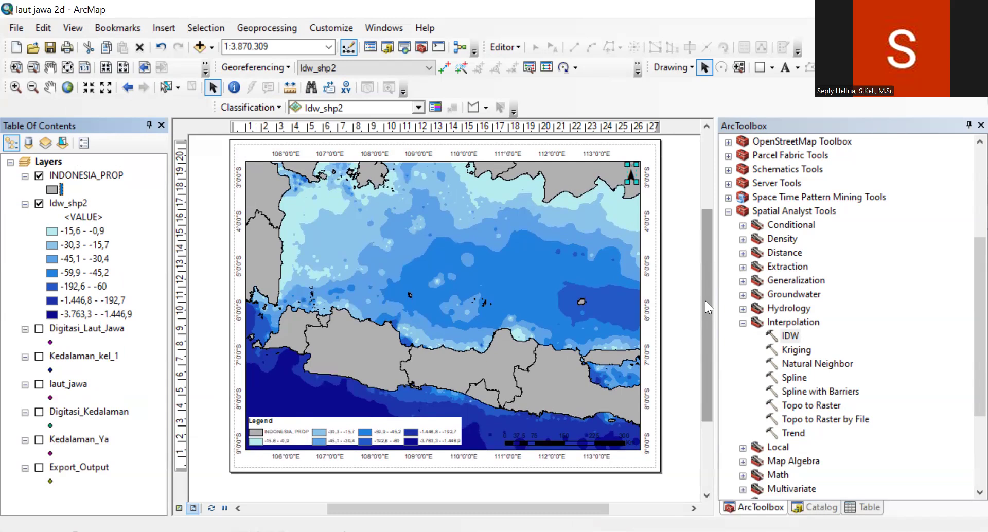
pyautogui.click(19, 29)
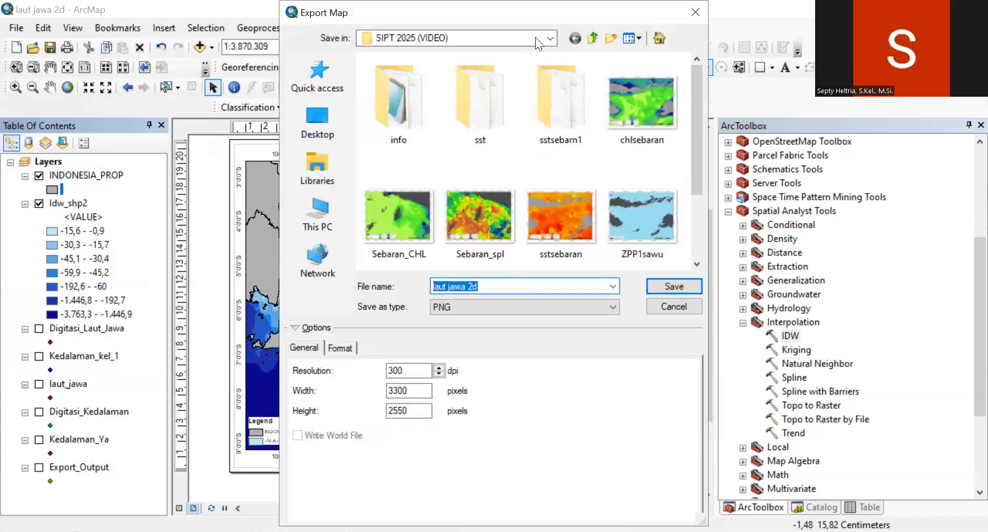
pyautogui.click(550, 37)
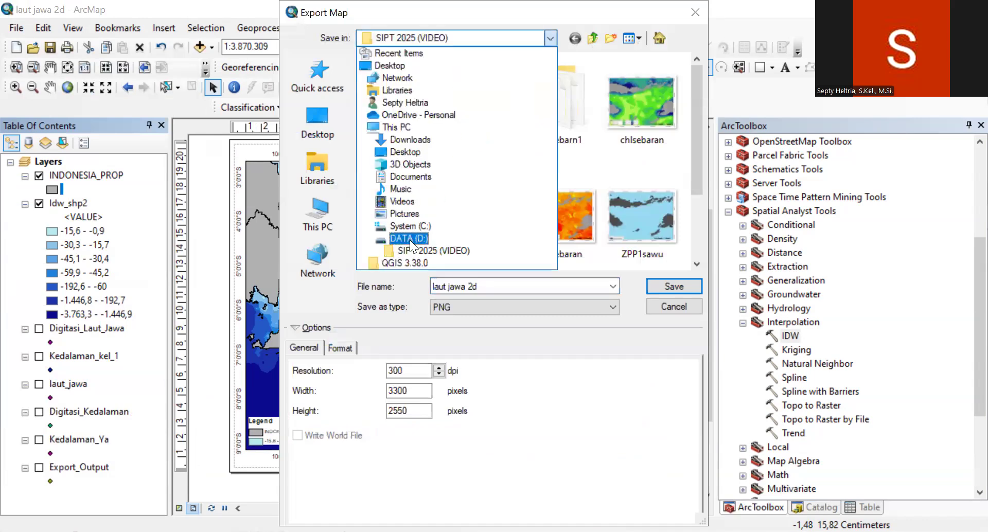
pyautogui.click(409, 238)
pyautogui.doubleClick(413, 90)
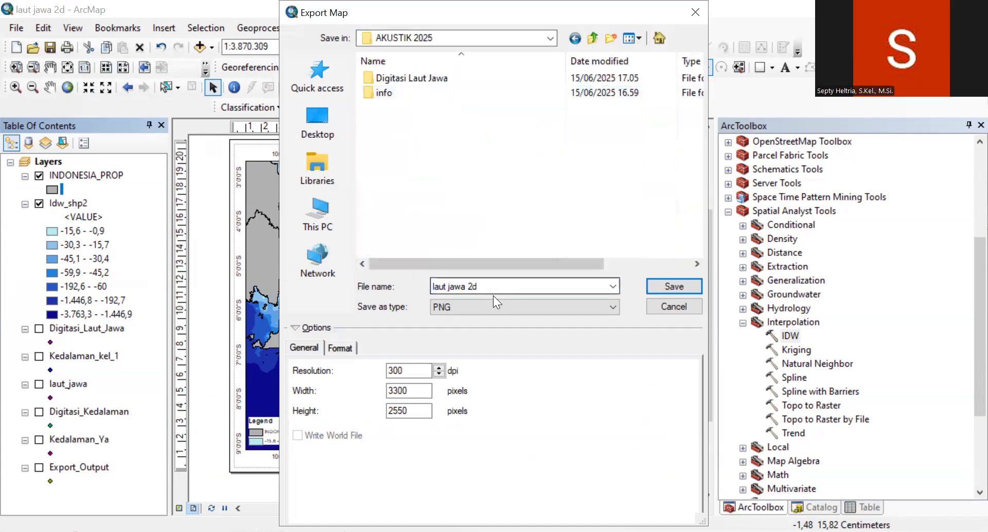
pyautogui.click(676, 287)
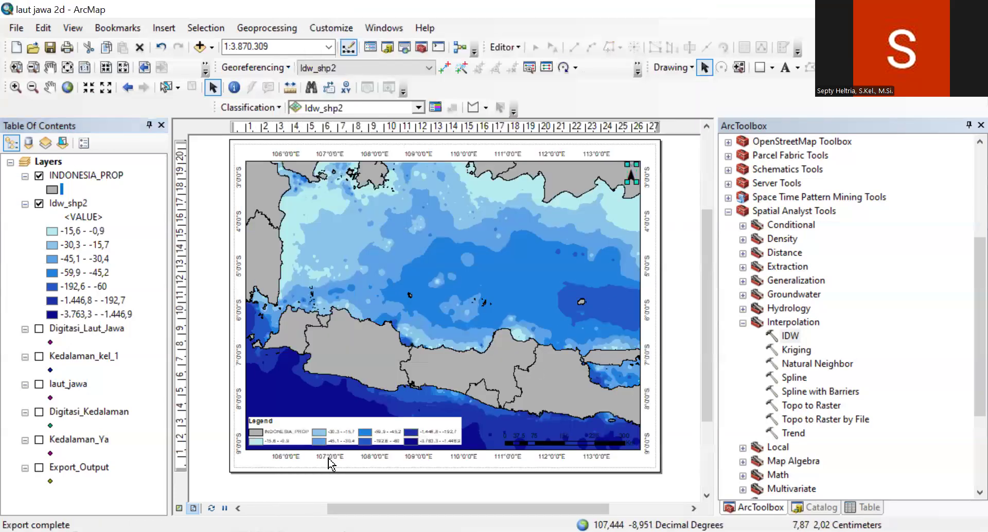